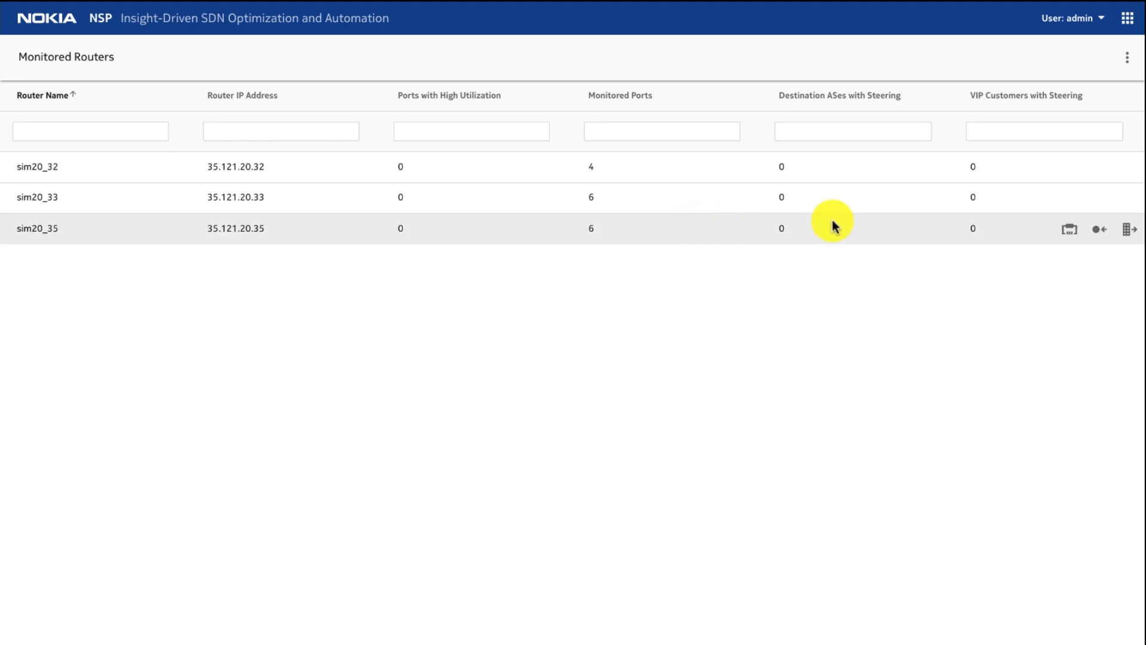
Step: In the settings, discover new Insight Optimization Sites, and return to the Monitored Routers list
left_click(1130, 62)
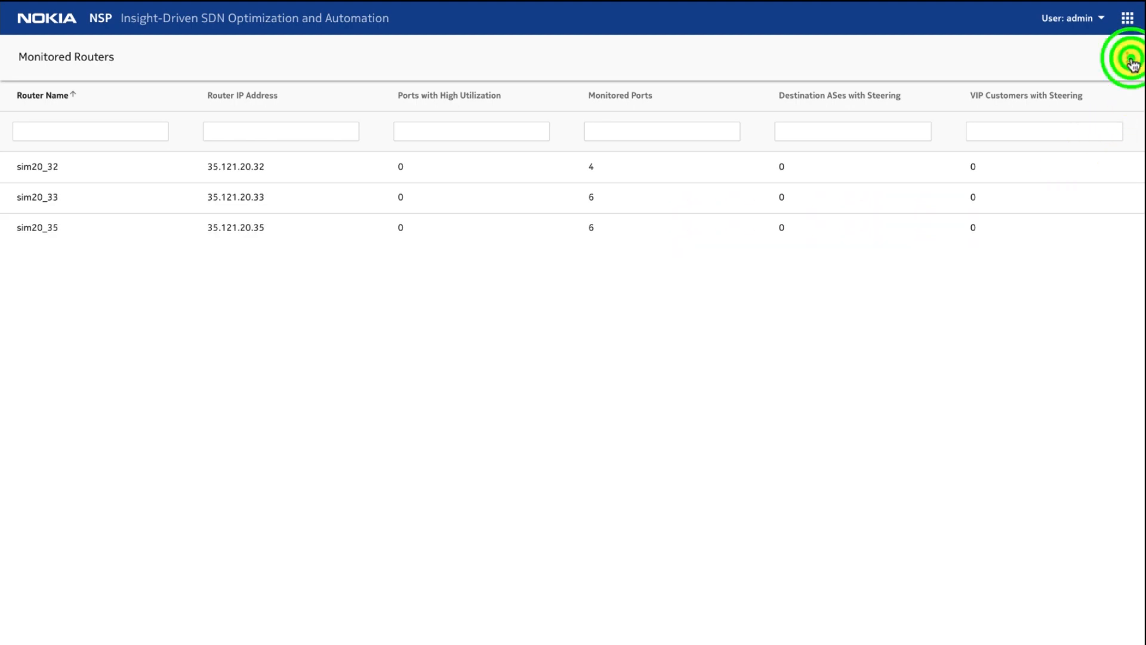
left_click(1091, 124)
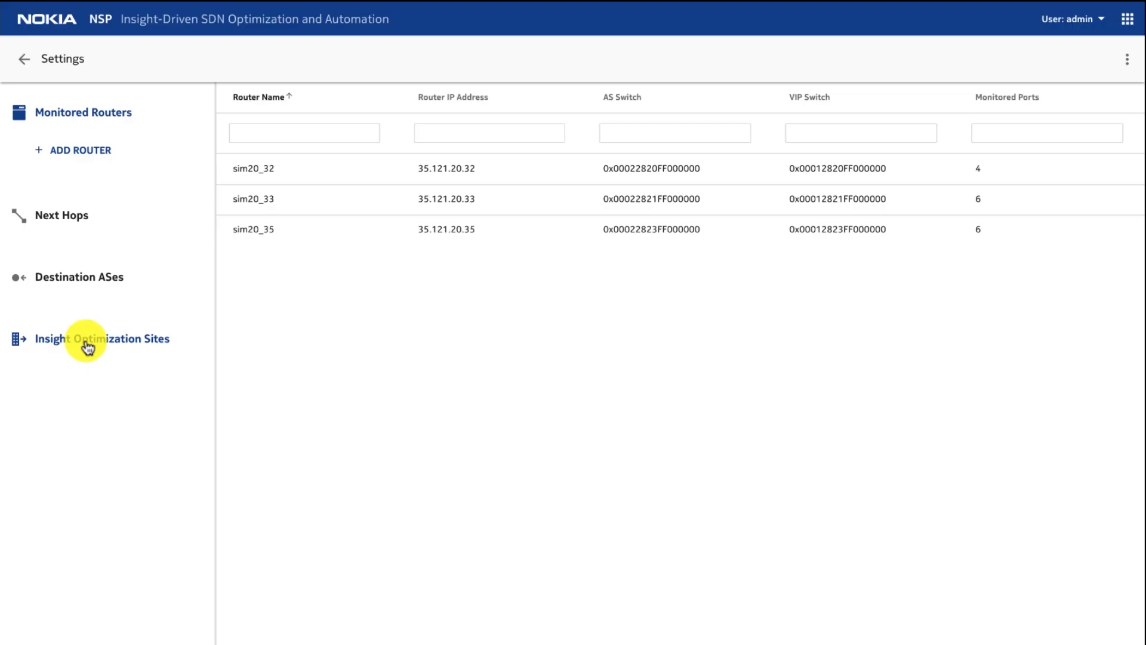
left_click(85, 342)
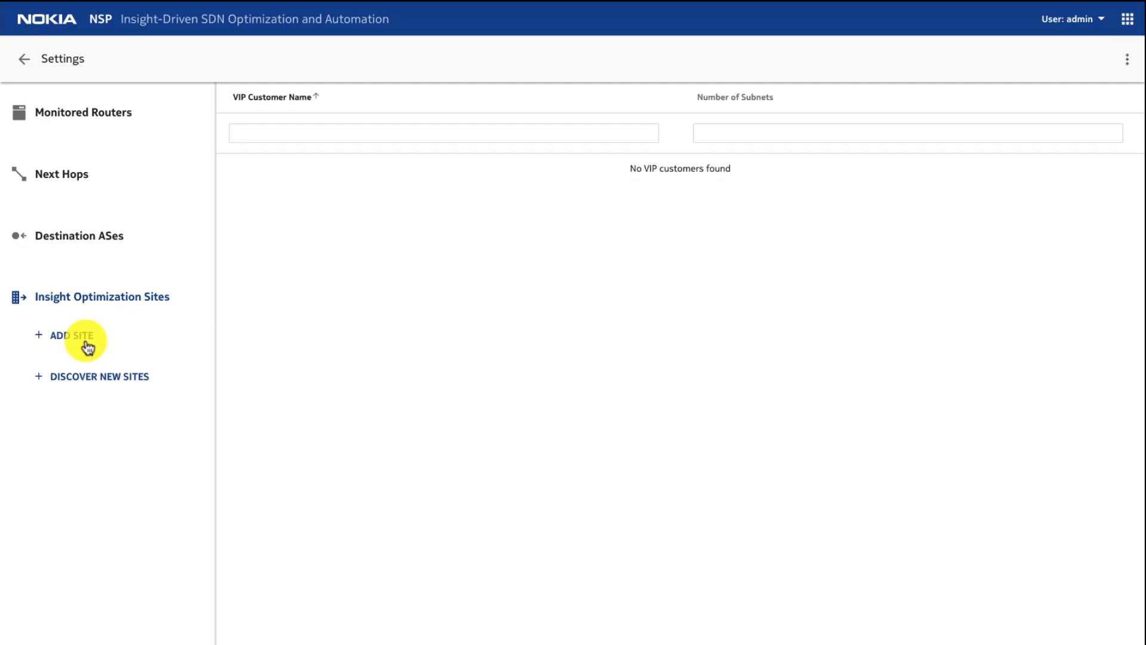
left_click(88, 388)
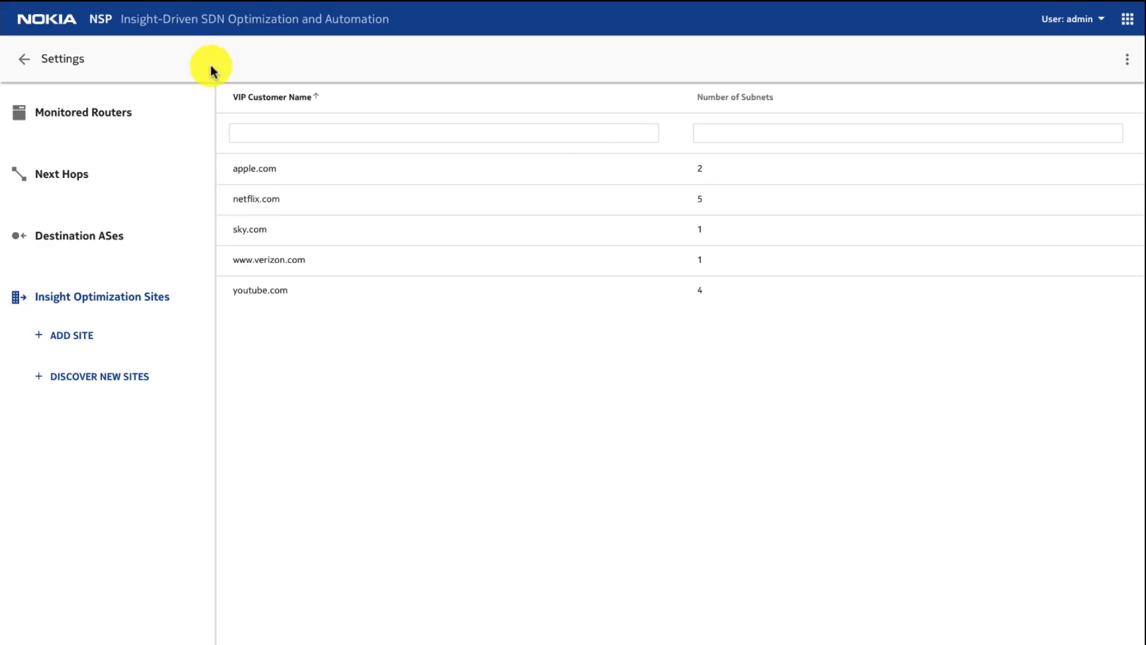
left_click(22, 59)
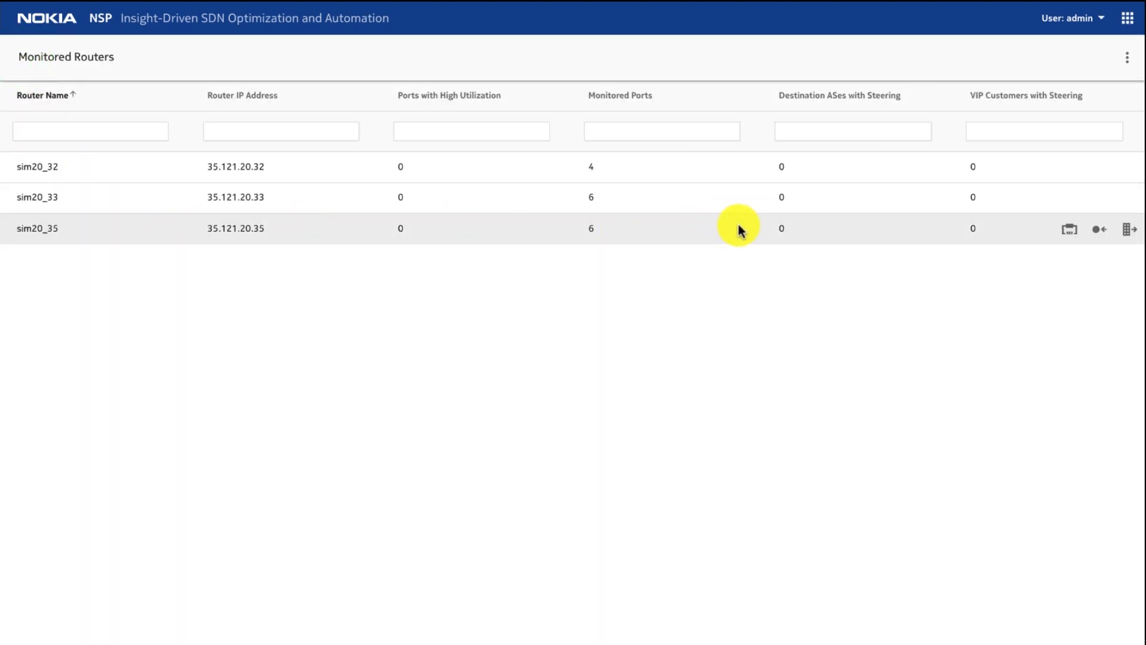
Step: Examine the details, historical utilization and live real-time utilization of Port 1/1/2 on router sim20_35, and return to its ports
left_click(1078, 236)
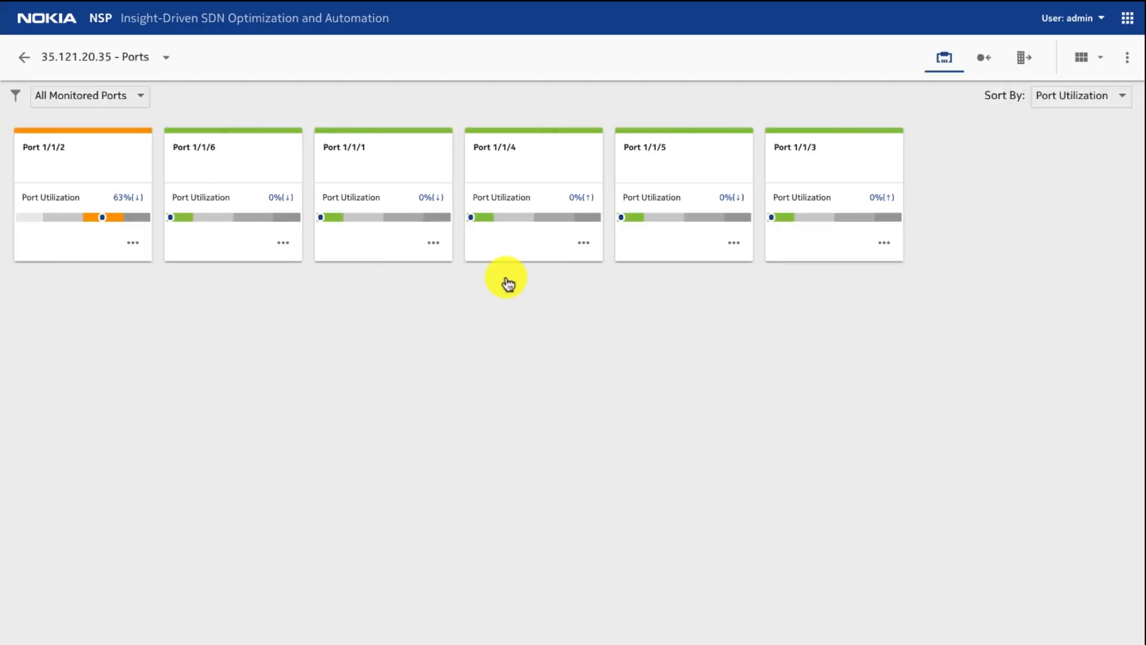
left_click(137, 243)
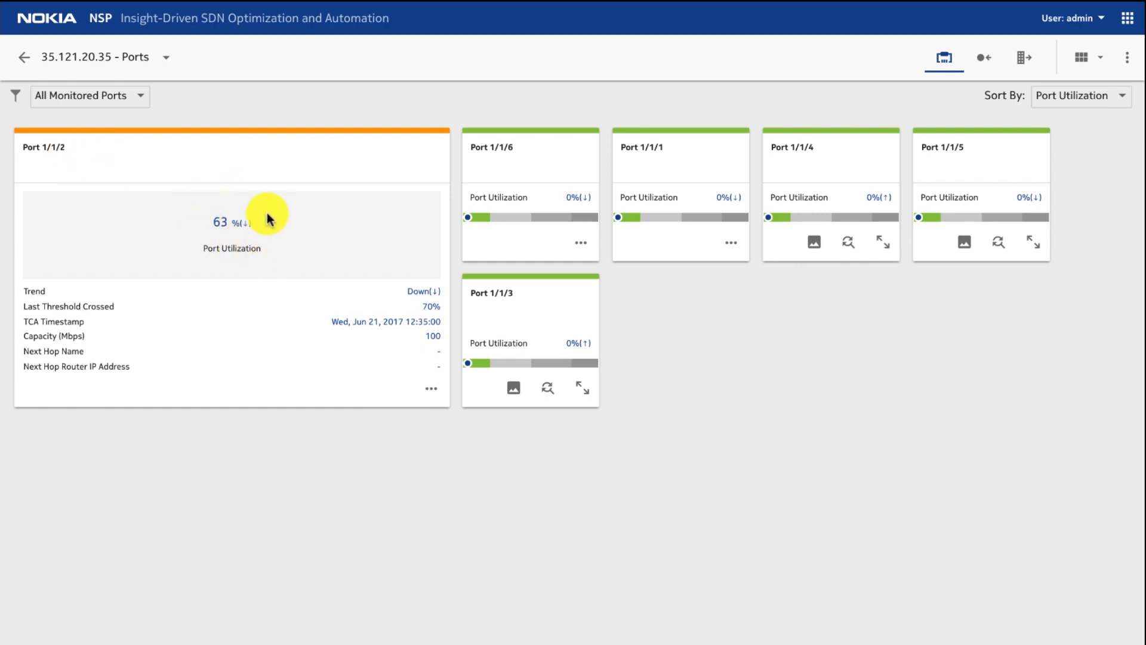
left_click(358, 388)
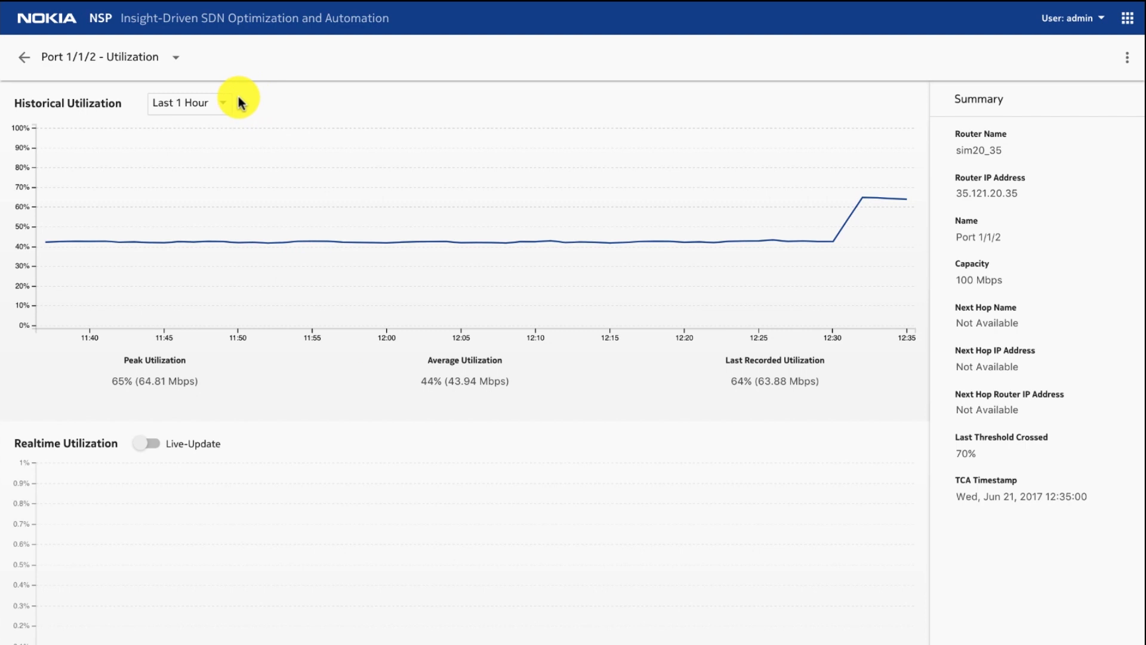
left_click(153, 445)
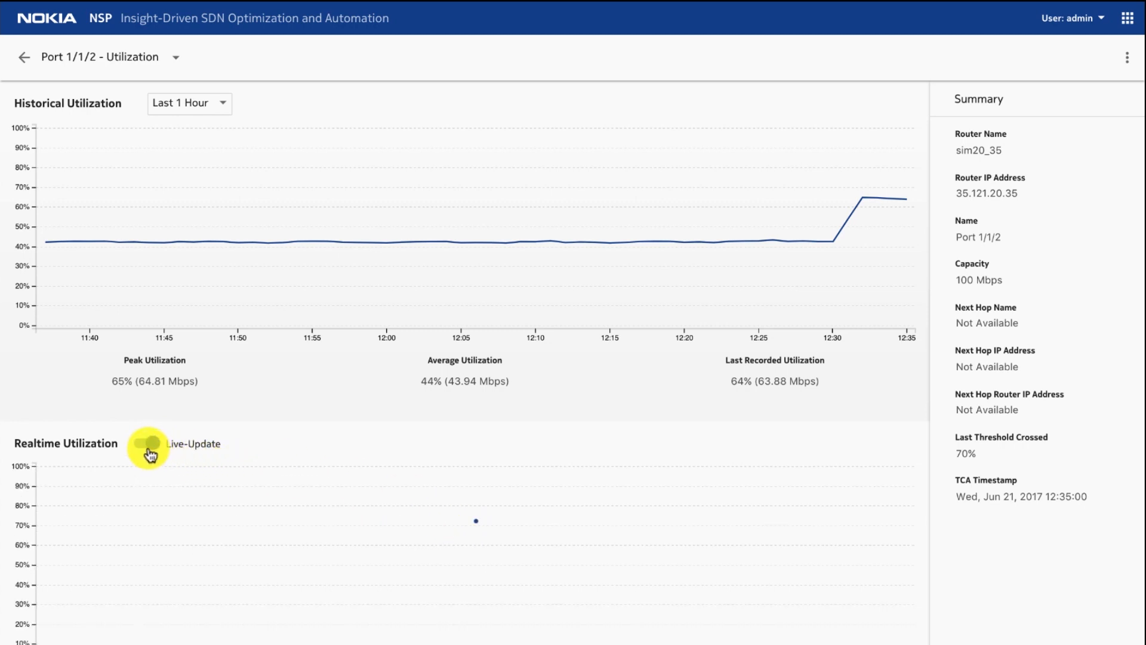
mouse_move(542, 542)
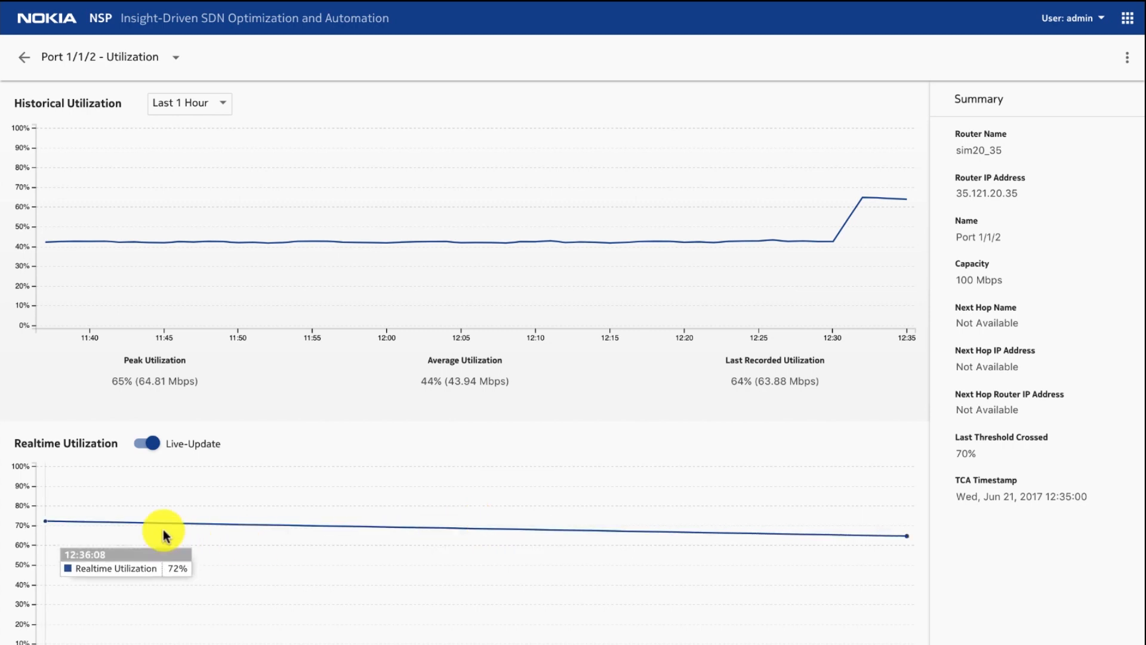
mouse_move(52, 523)
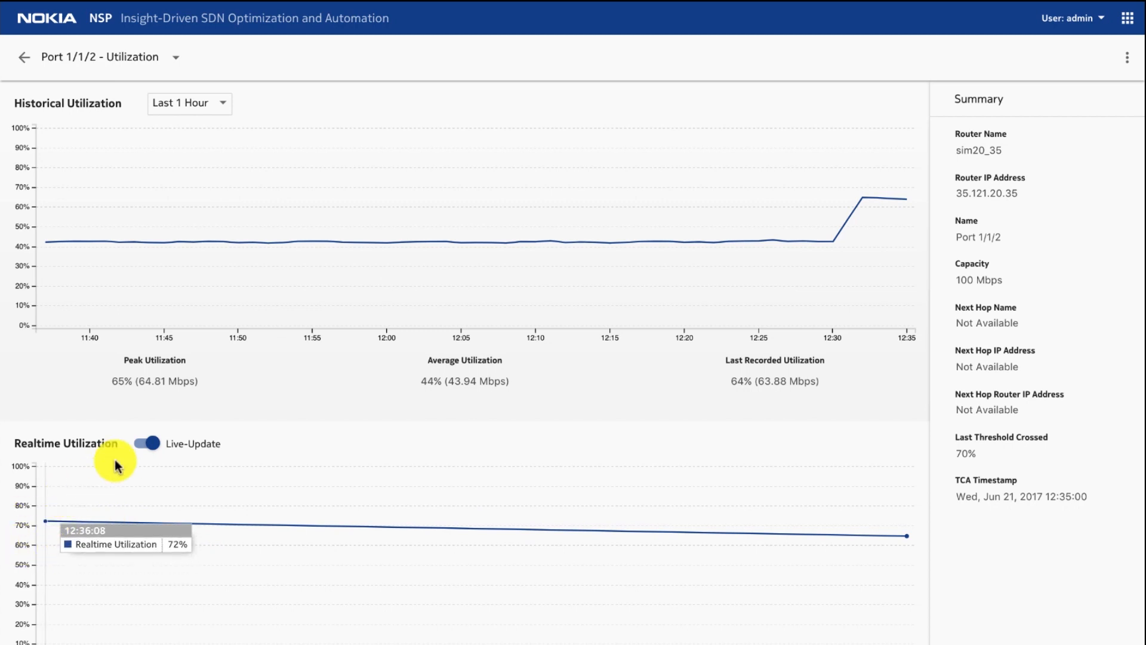
left_click(143, 444)
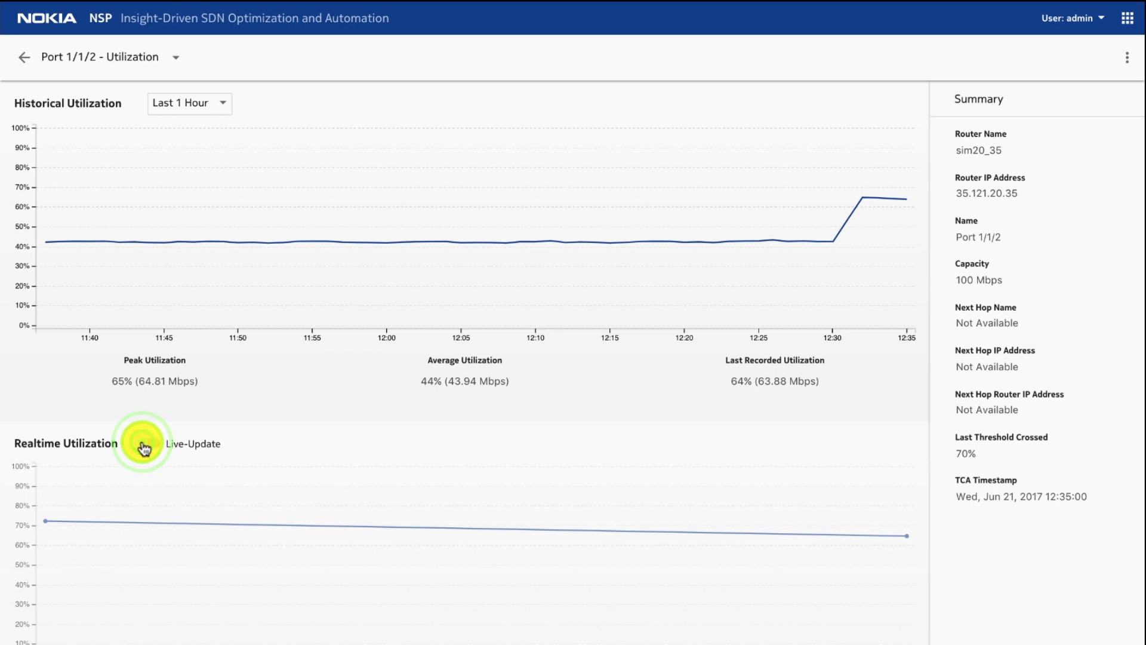
left_click(23, 59)
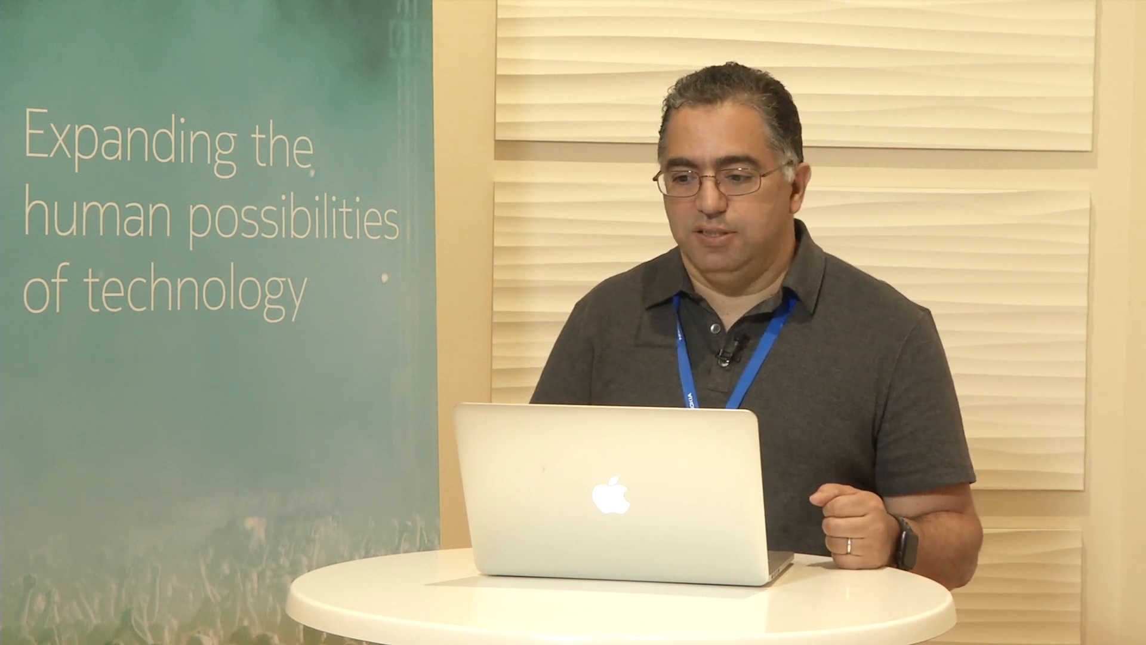
Step: Examine the Insight Optimization subnets of netflix.com on router 35.121.20.35, including the details of subnet 100.10.10.0/24
left_click(1023, 56)
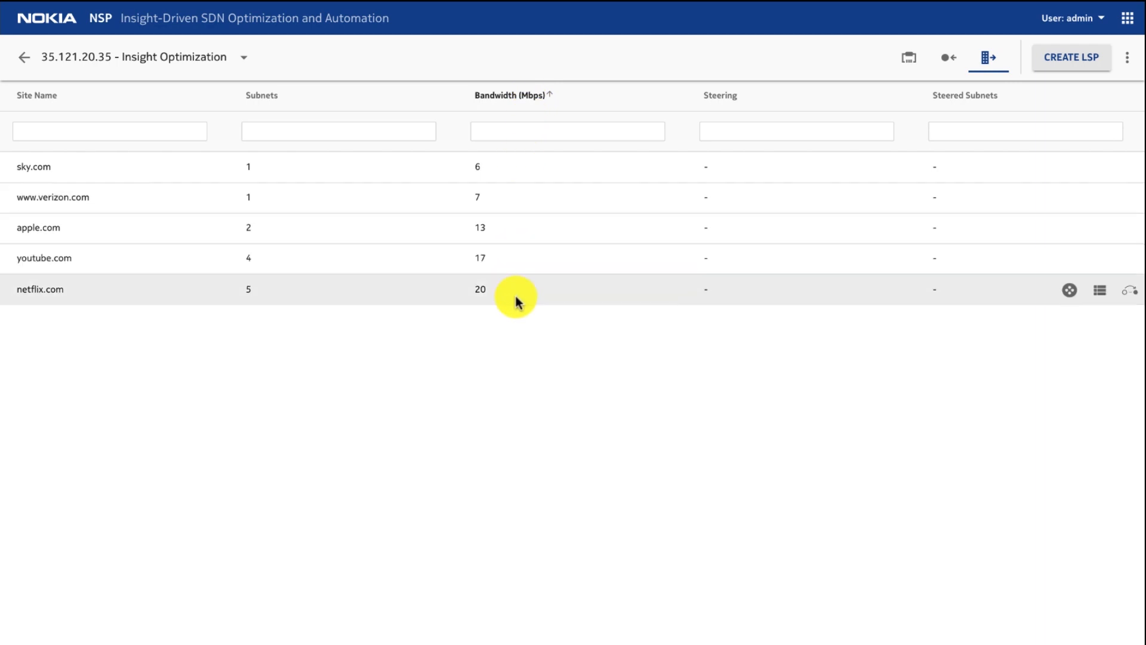
left_click(517, 299)
left_click(497, 294)
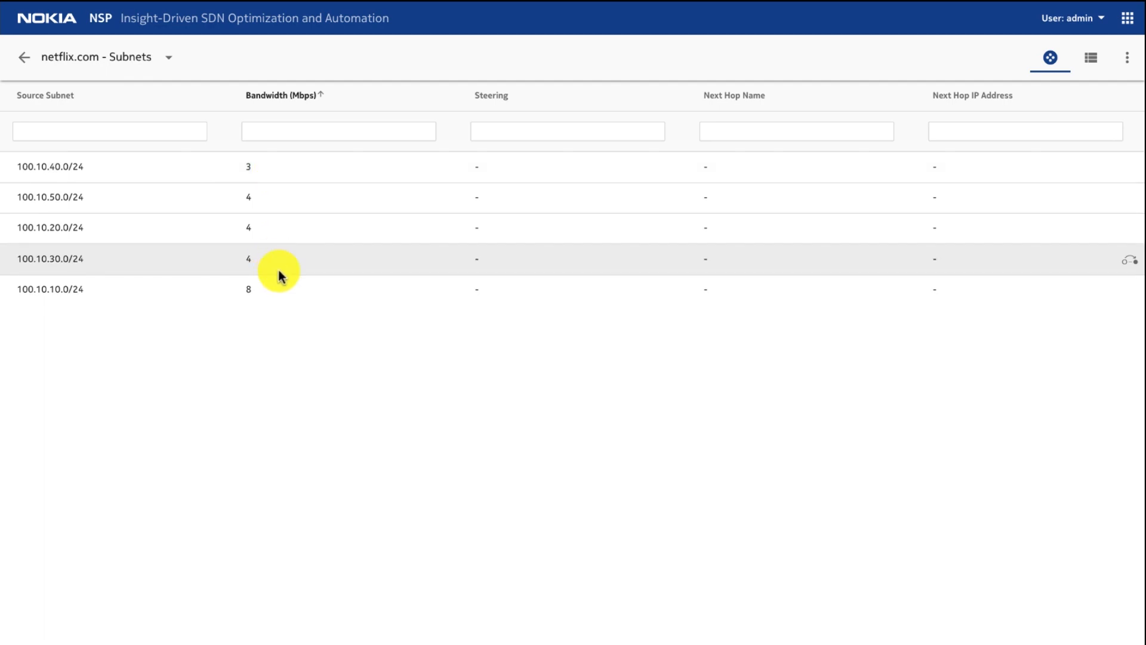
left_click(282, 290)
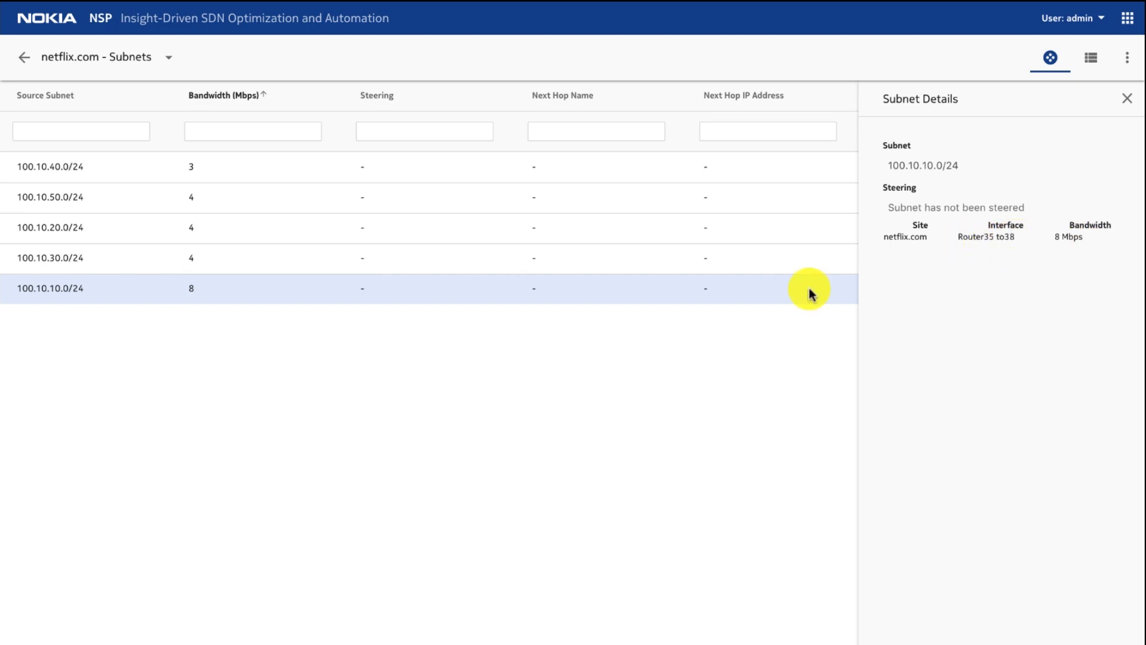
left_click(25, 57)
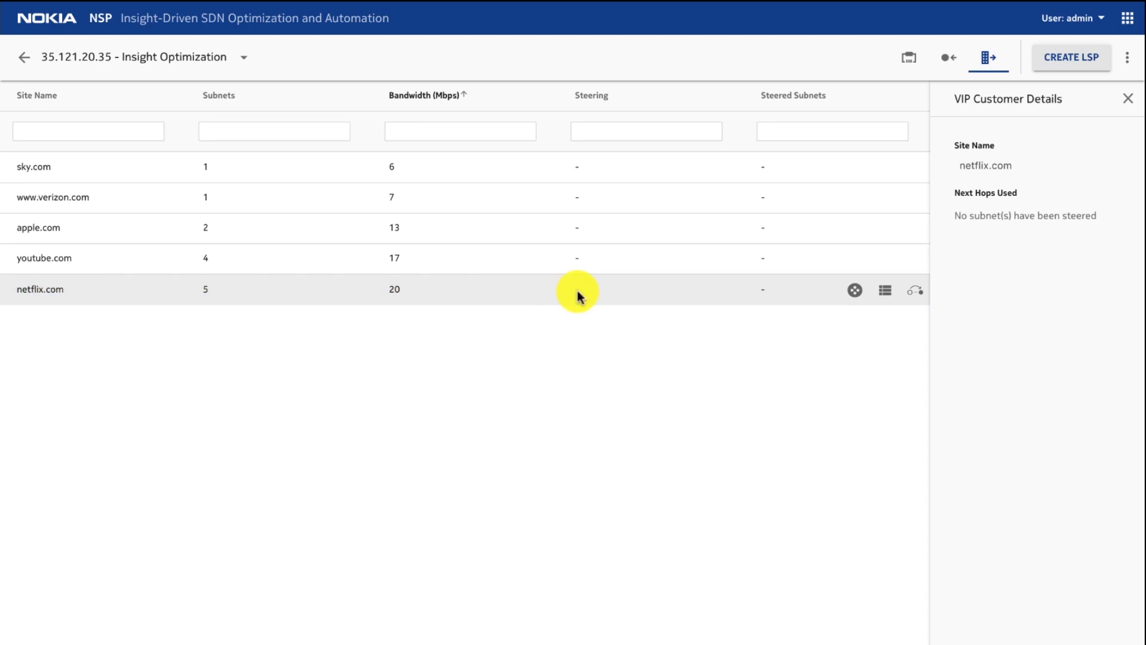
Step: Steer all not-yet-steered netflix.com subnets to next hop 35.121.20.39 - from_35_to_39, reviewing the subnet list before finishing
left_click(916, 293)
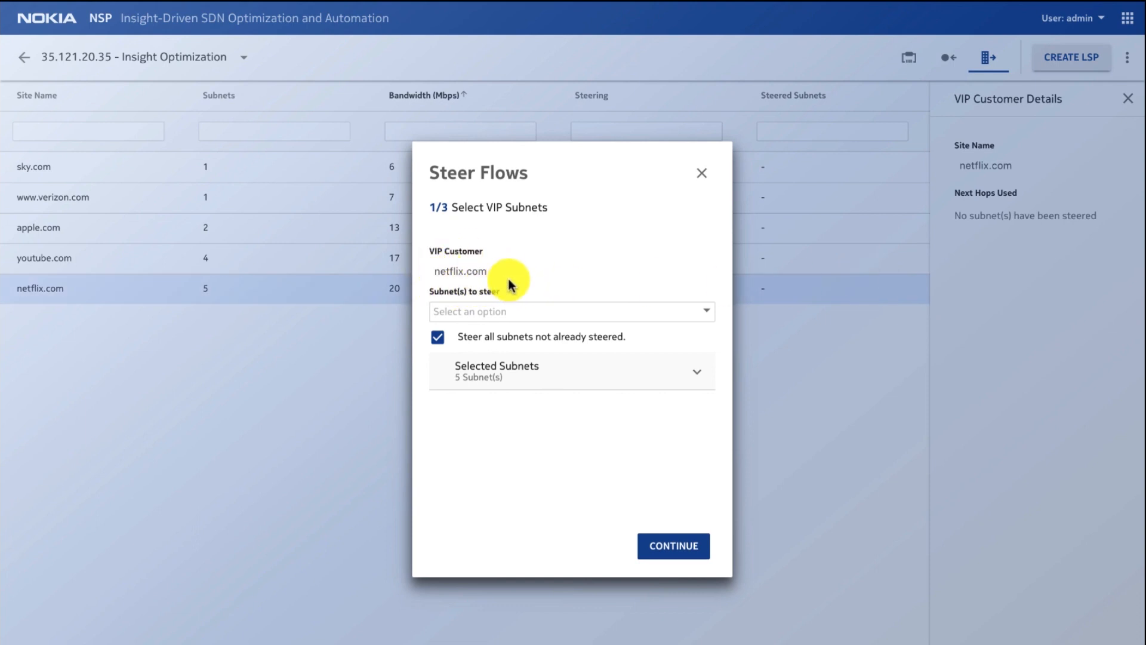
left_click(697, 364)
scroll(567, 448, "down", 3)
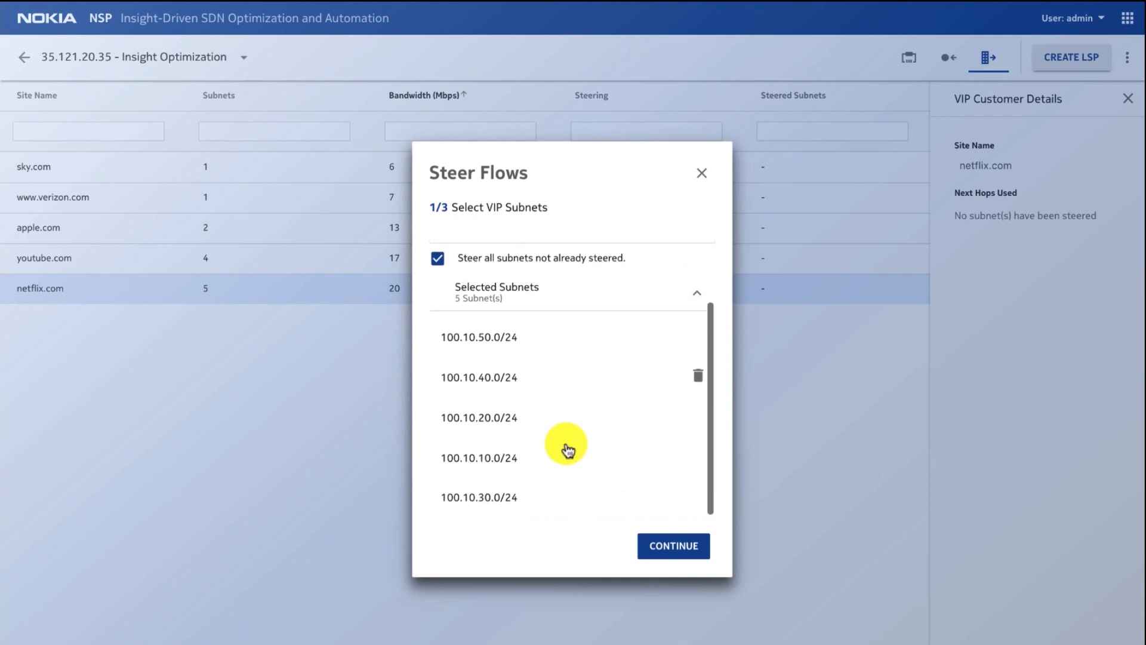
left_click(675, 551)
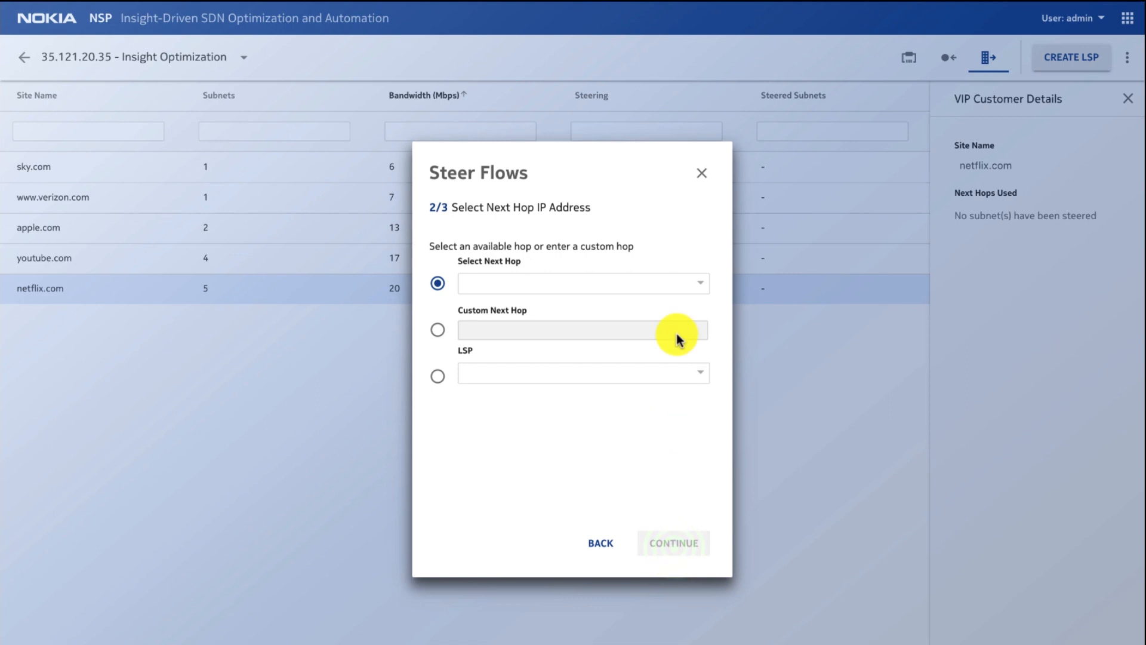
left_click(702, 284)
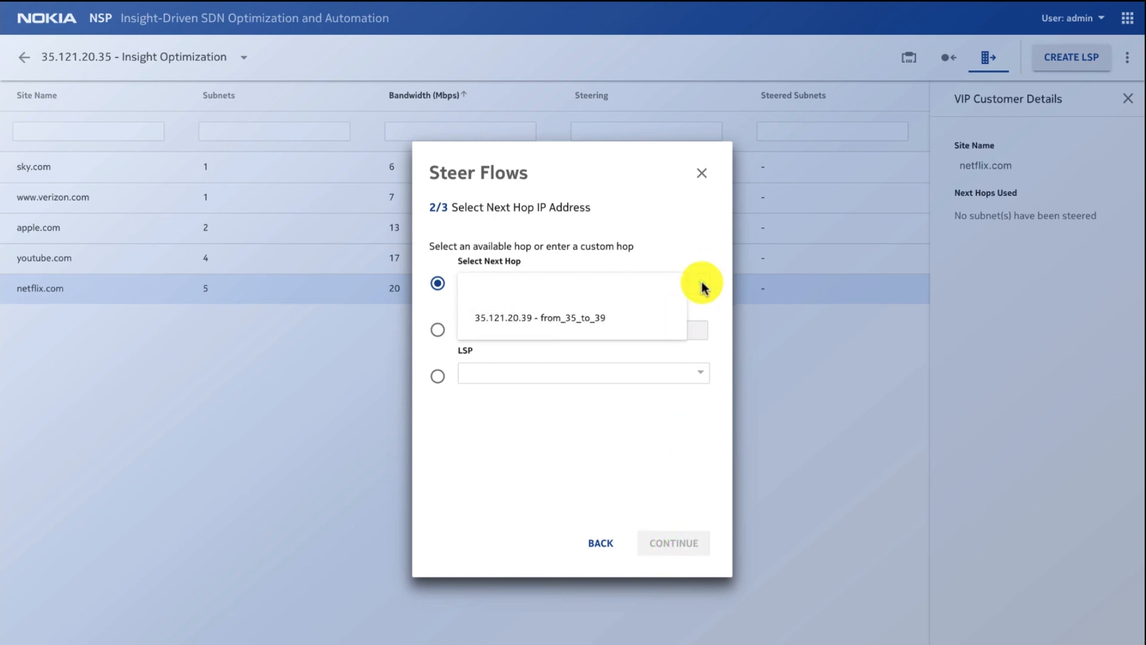
left_click(627, 318)
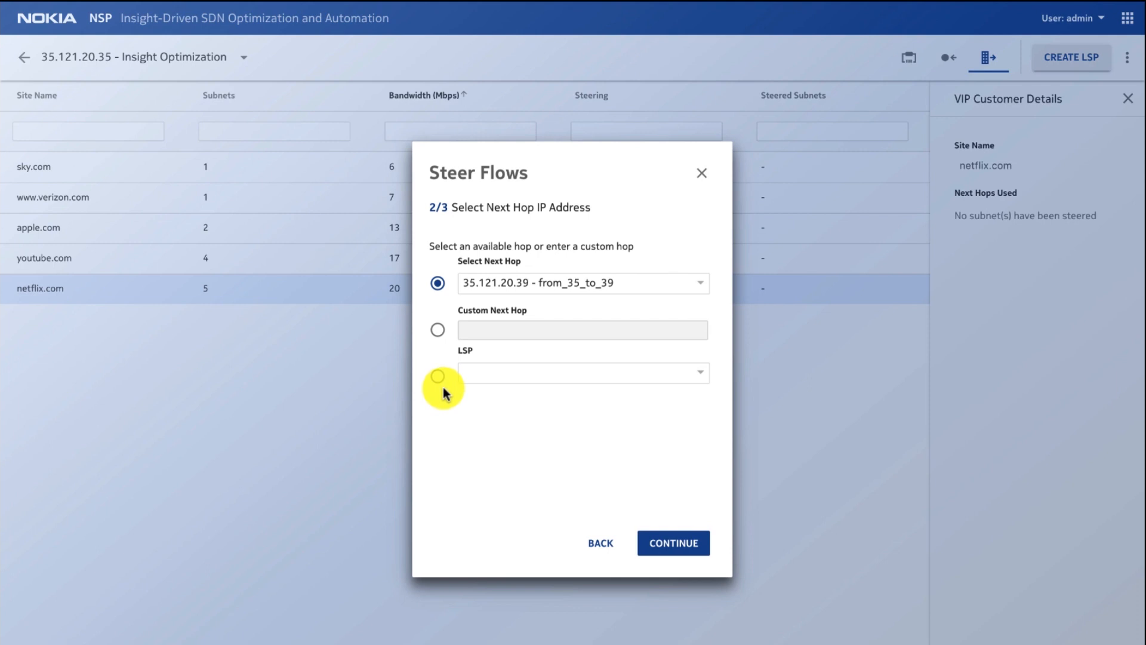
left_click(688, 545)
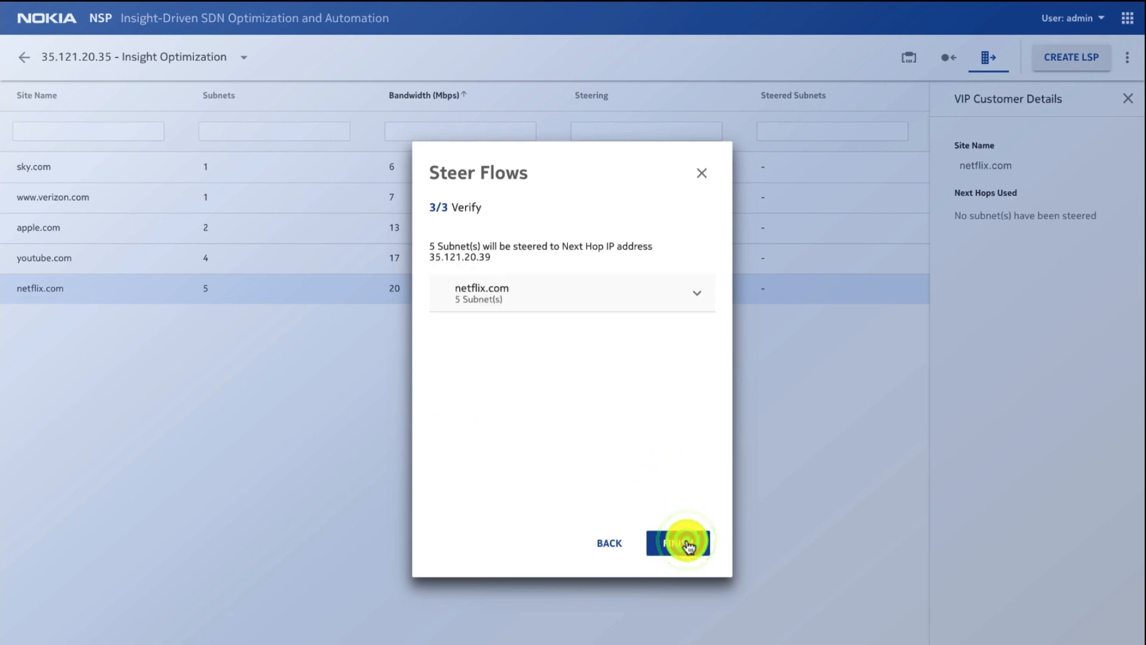
left_click(697, 295)
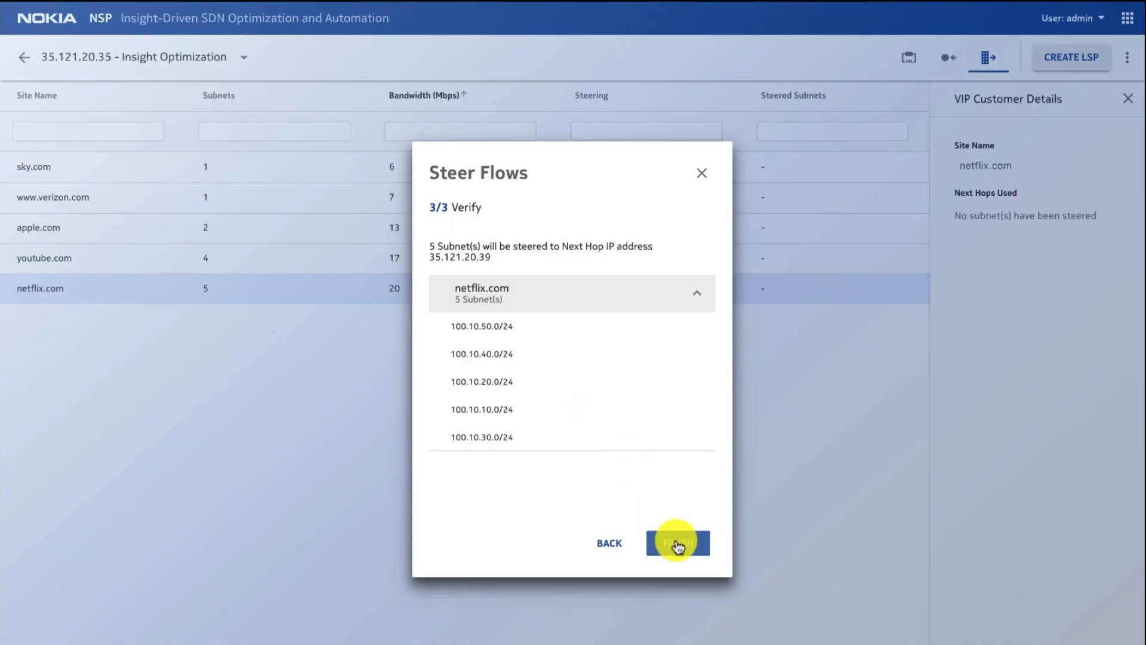
left_click(678, 545)
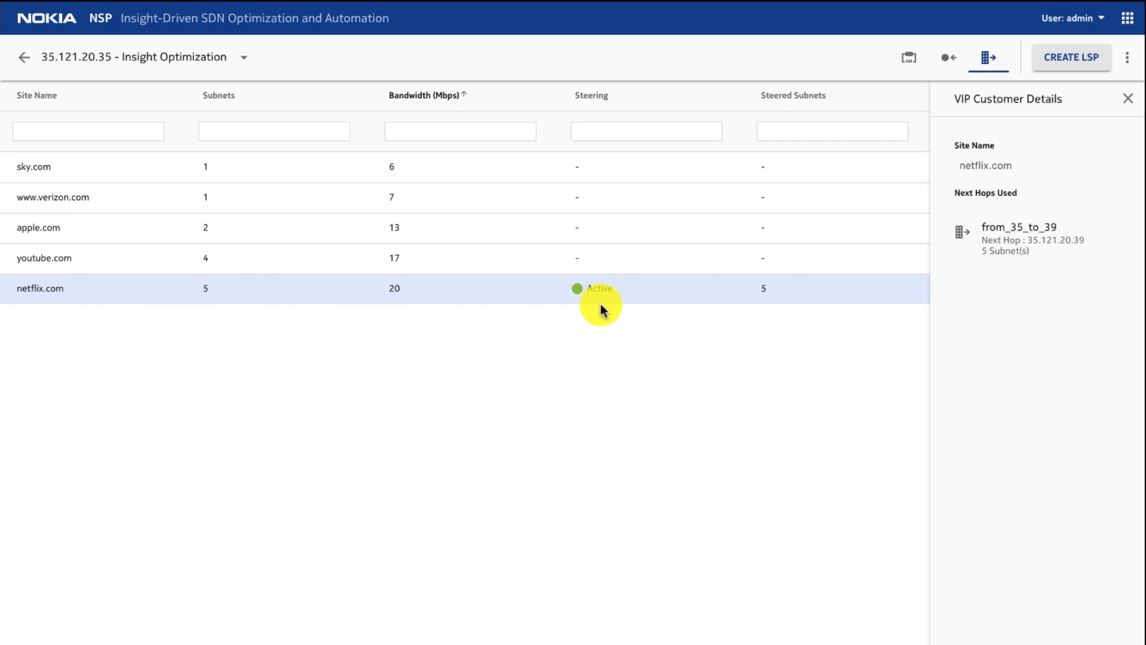
Step: Check the historical and live real-time utilization of Port 1/1/3, and expand the details of Port 1/1/2
left_click(908, 58)
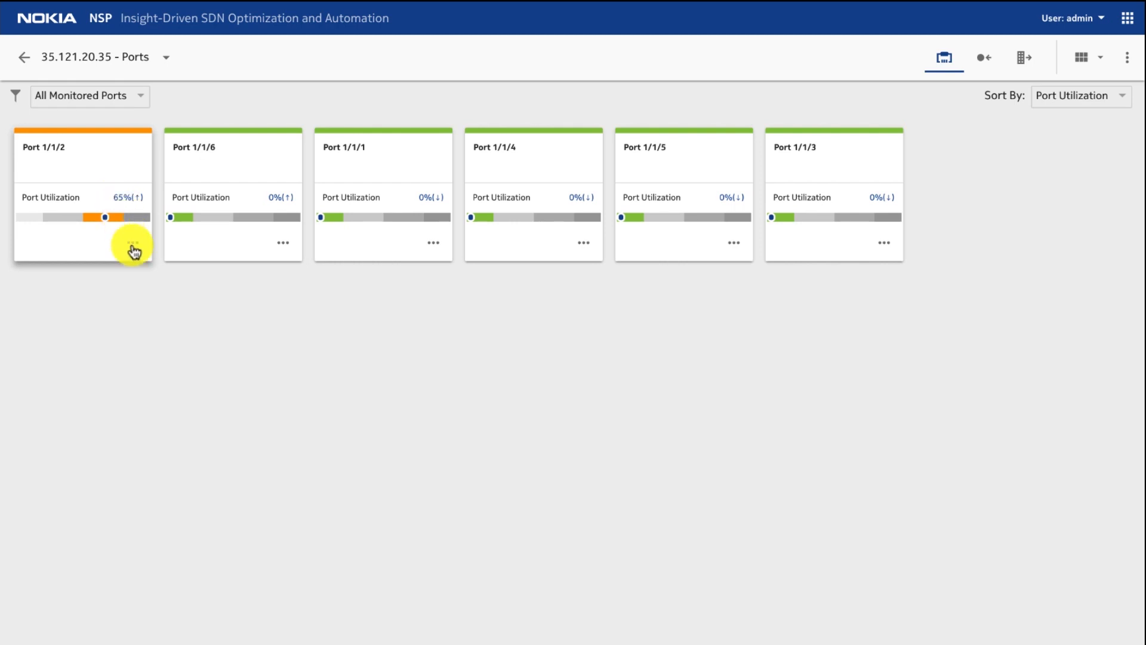
left_click(893, 243)
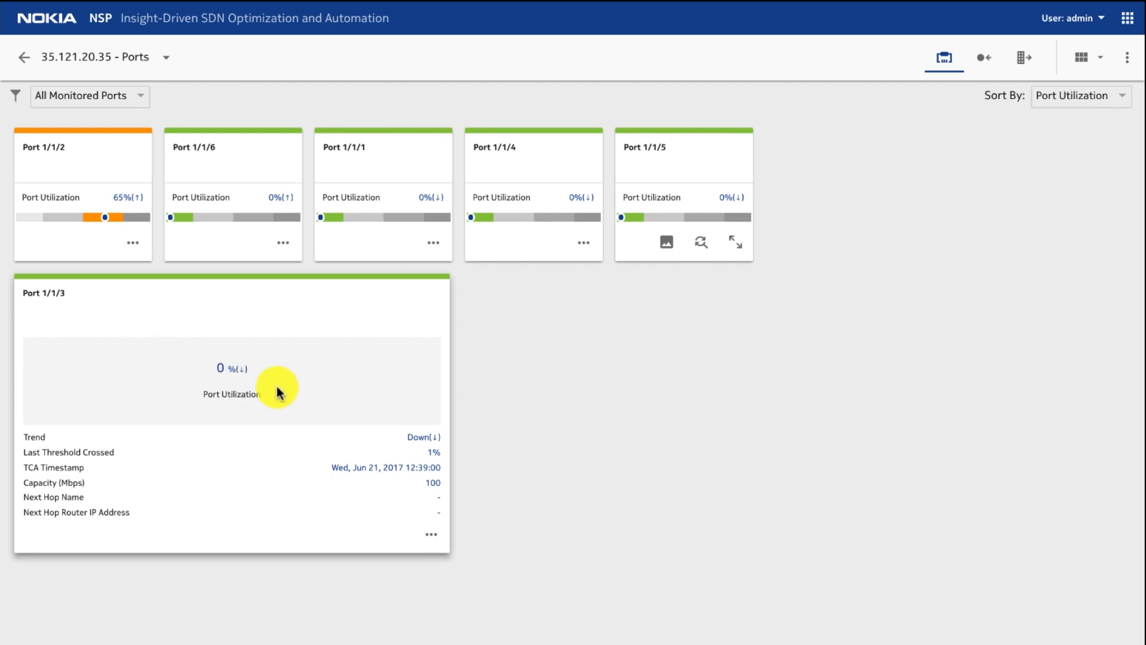
left_click(365, 535)
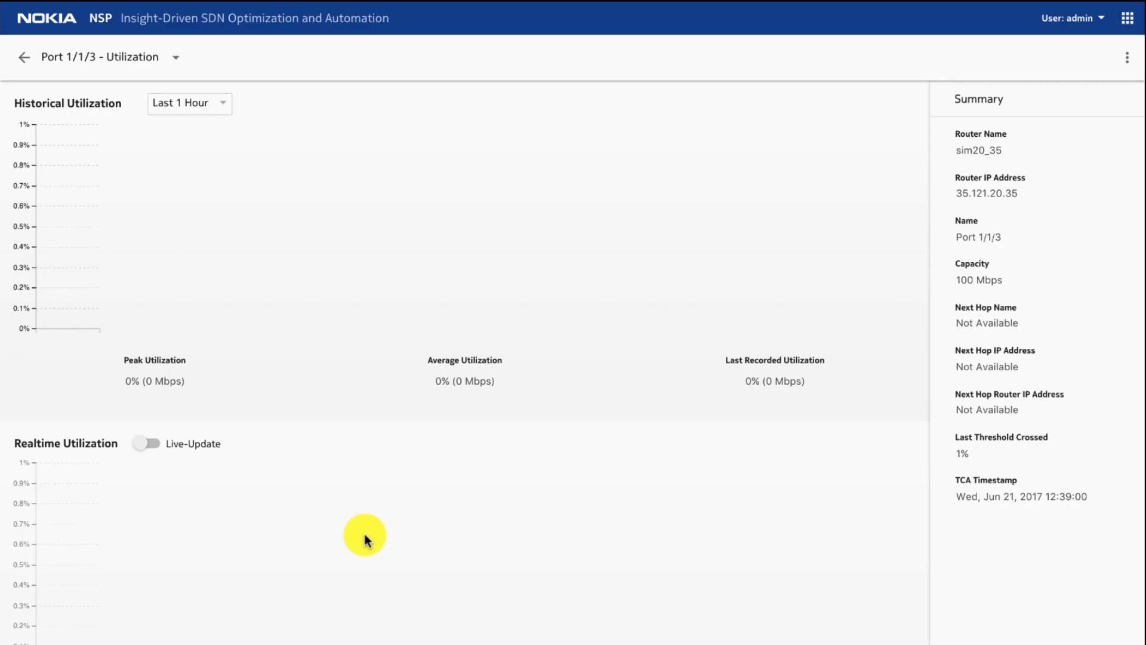
left_click(148, 443)
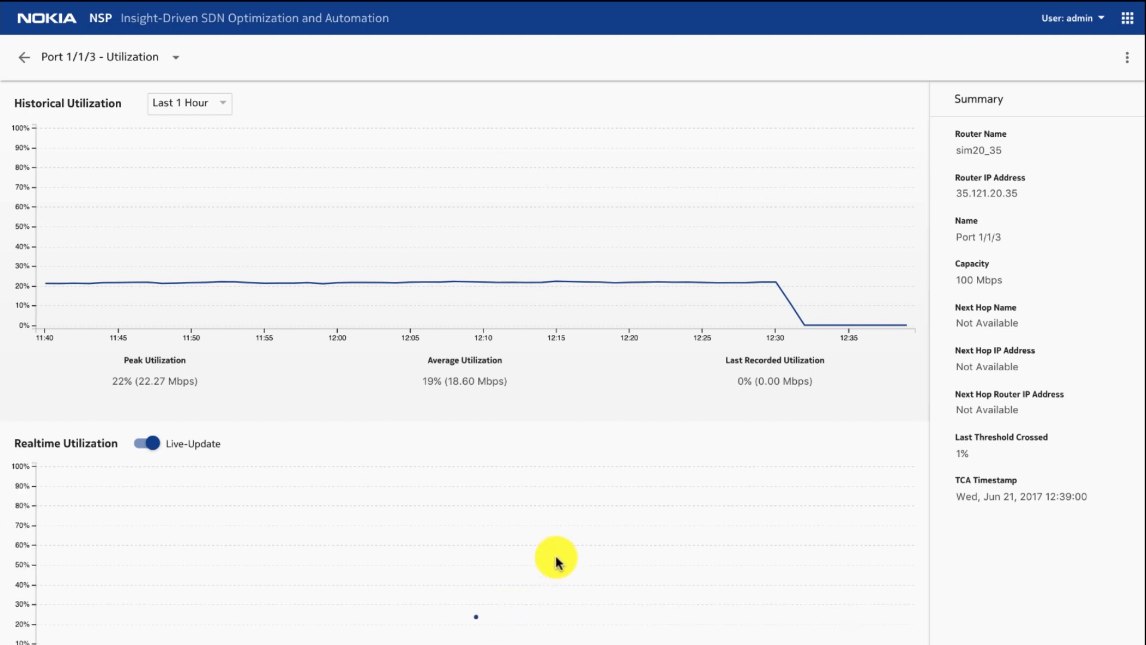
mouse_move(493, 617)
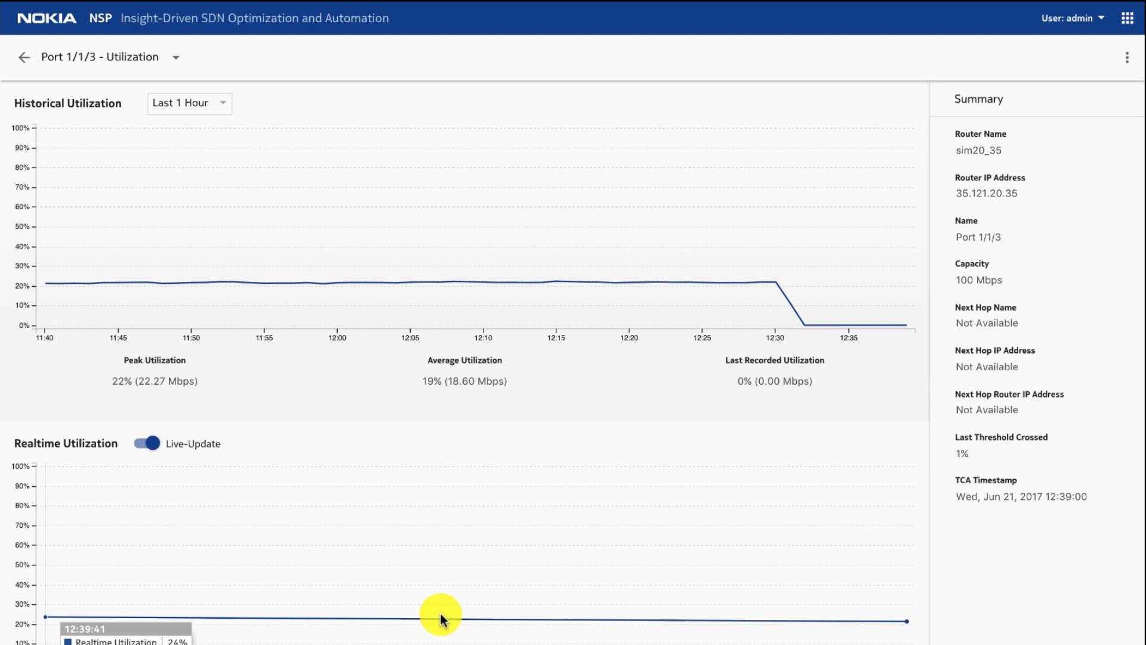
left_click(143, 447)
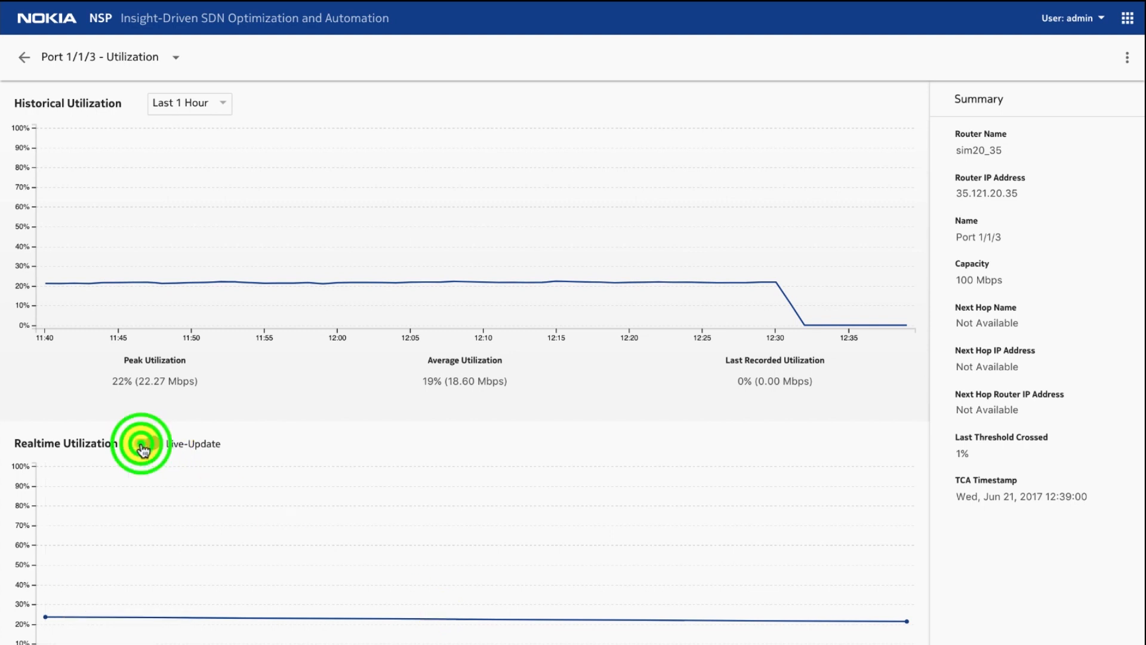
left_click(20, 57)
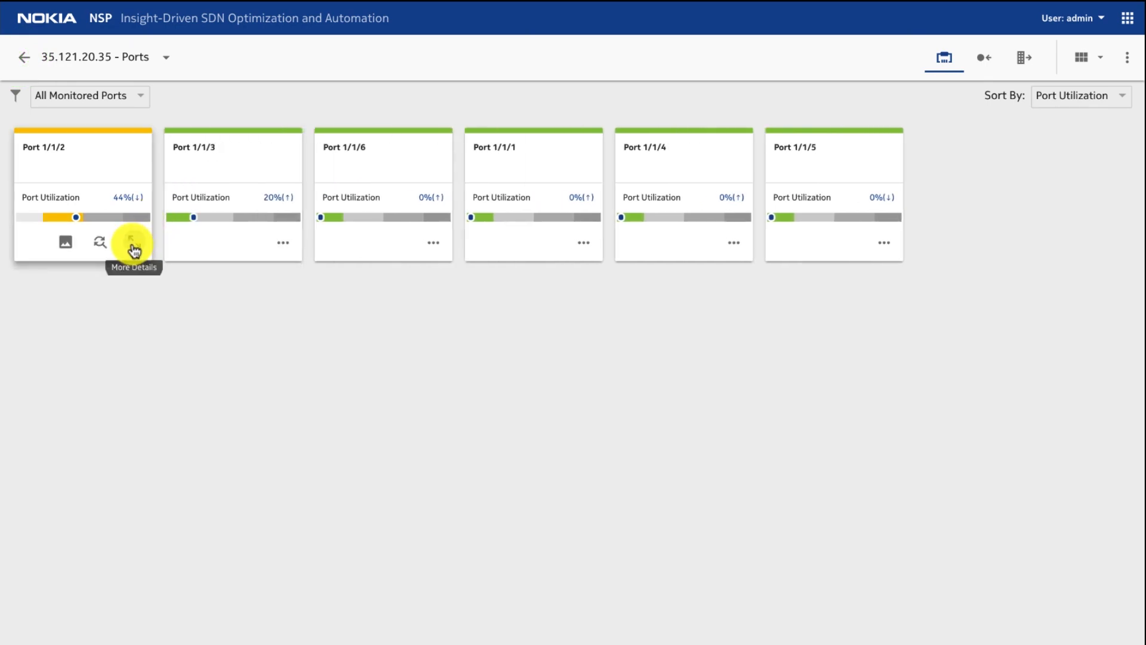
left_click(133, 245)
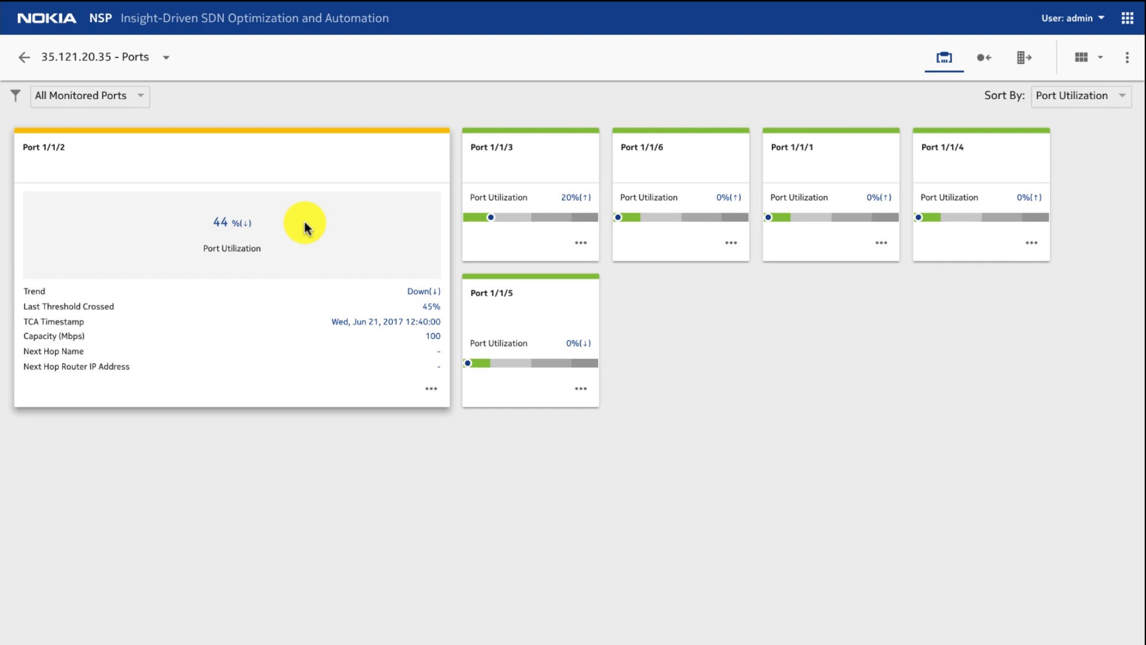
Step: Steer all not-yet-steered youtube.com subnets on router 35.121.20.35 to next hop 35.121.20.39 - from_35_to_39
left_click(1024, 58)
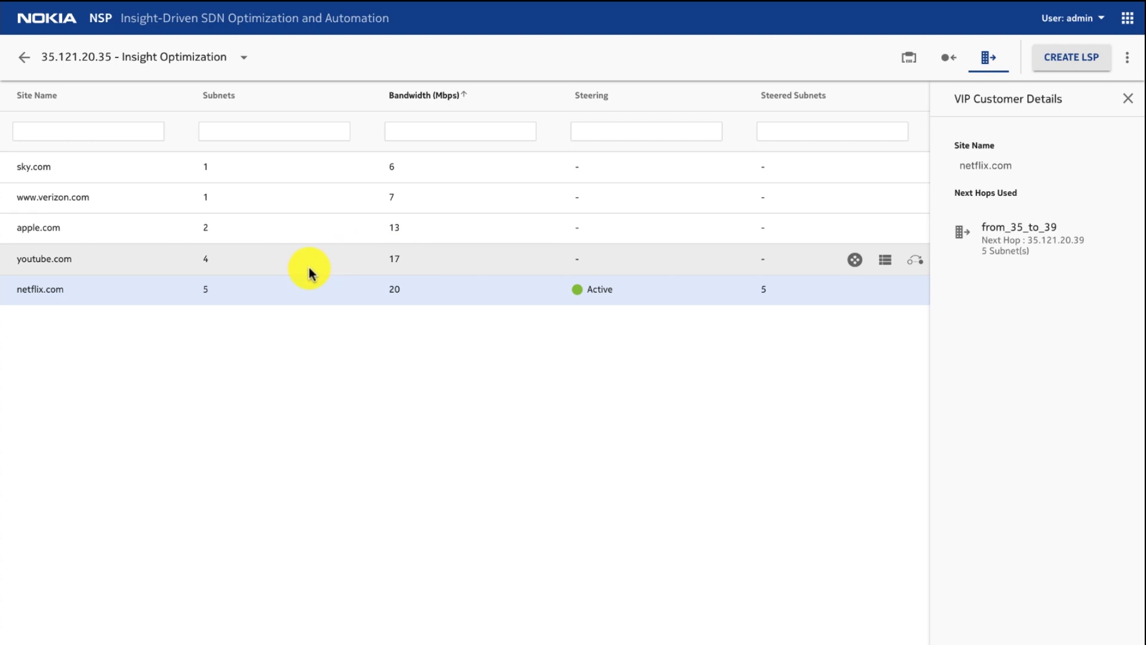
left_click(918, 259)
left_click(541, 334)
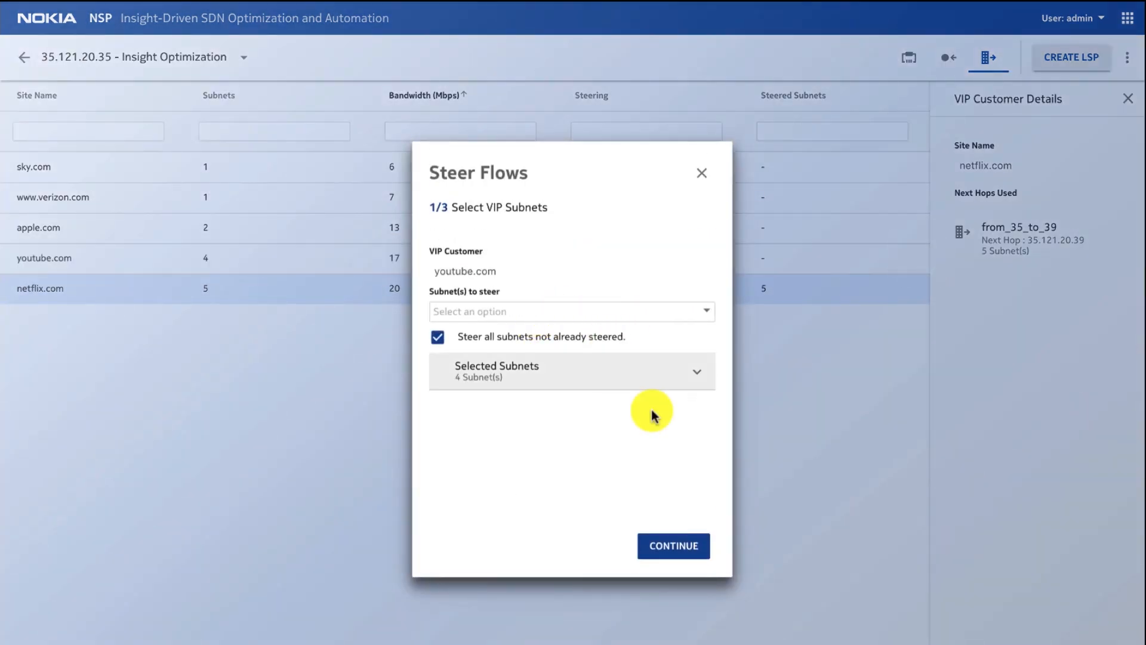
left_click(688, 544)
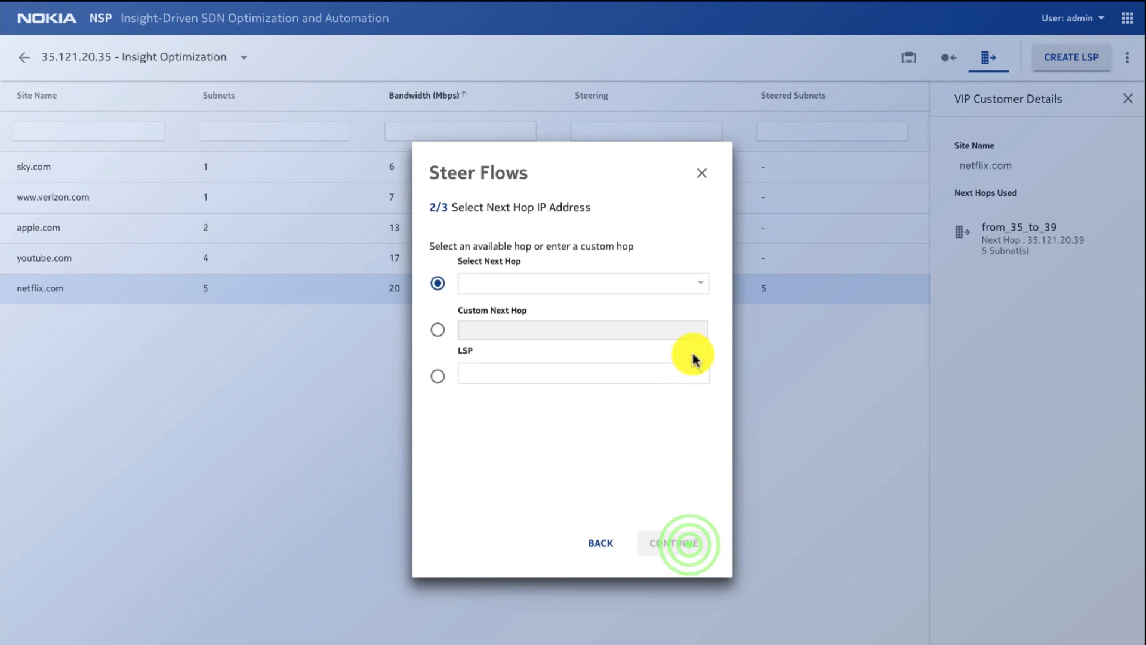
left_click(710, 275)
left_click(654, 317)
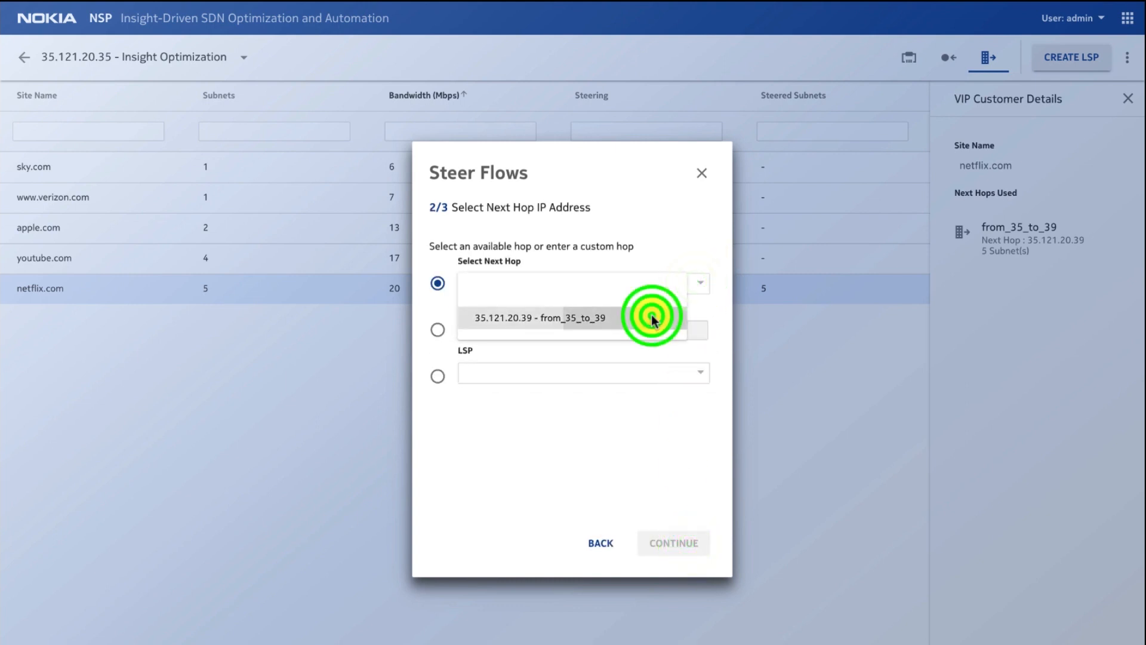
left_click(702, 546)
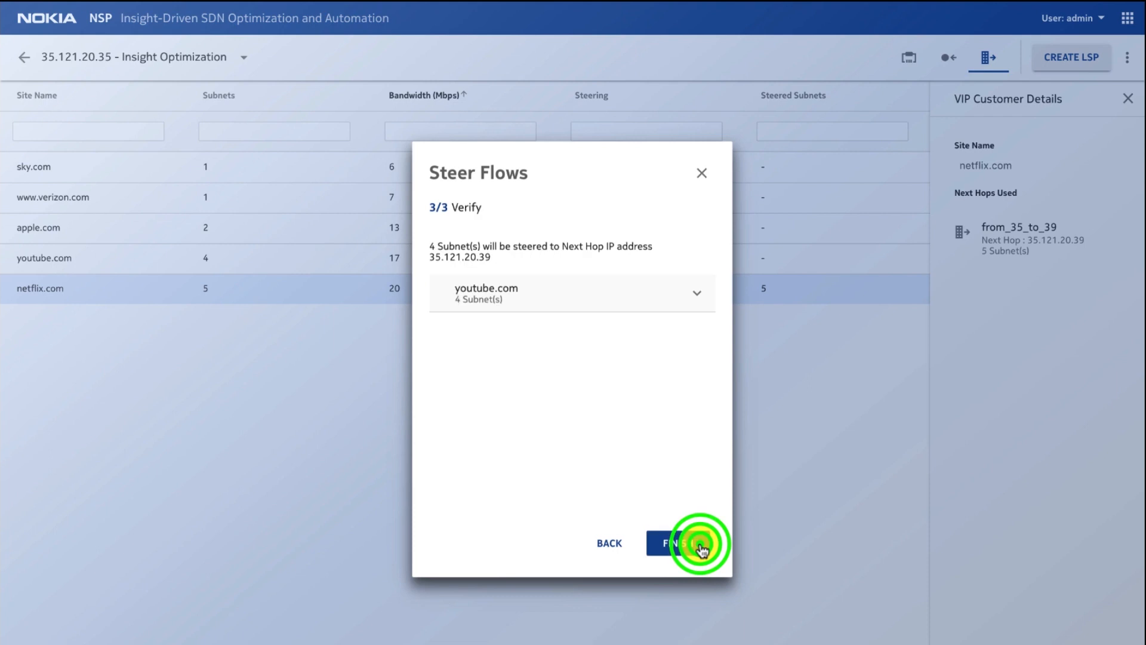
left_click(692, 544)
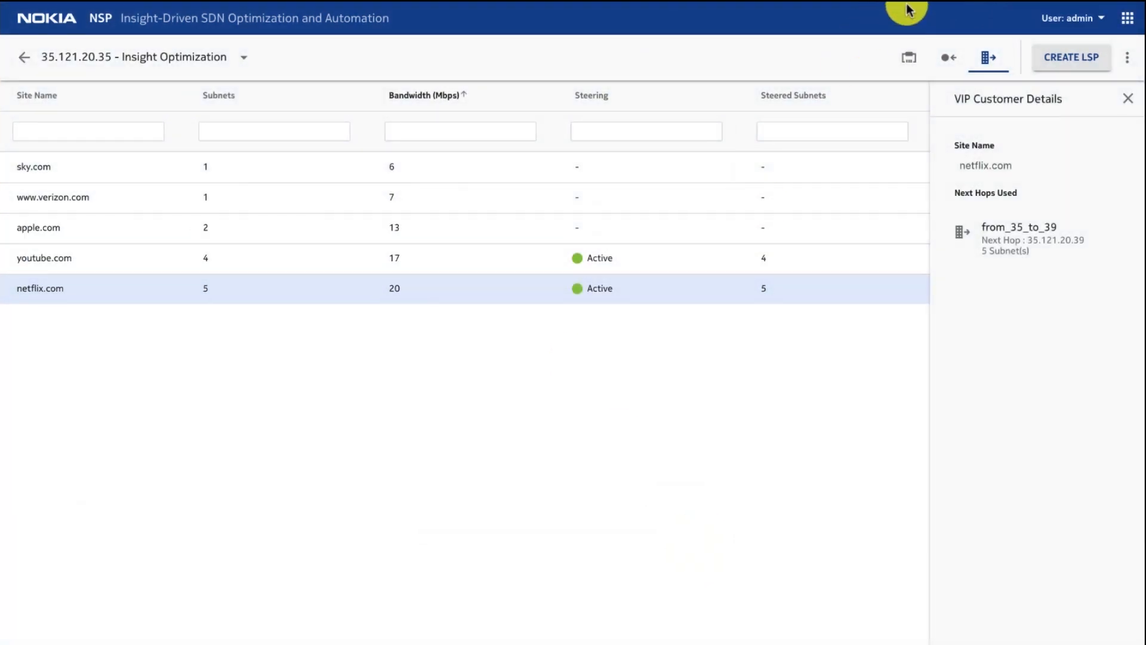
Step: Check the historical and live real-time utilization of Port 1/1/3 on router 35.121.20.35, and return to its ports
left_click(913, 57)
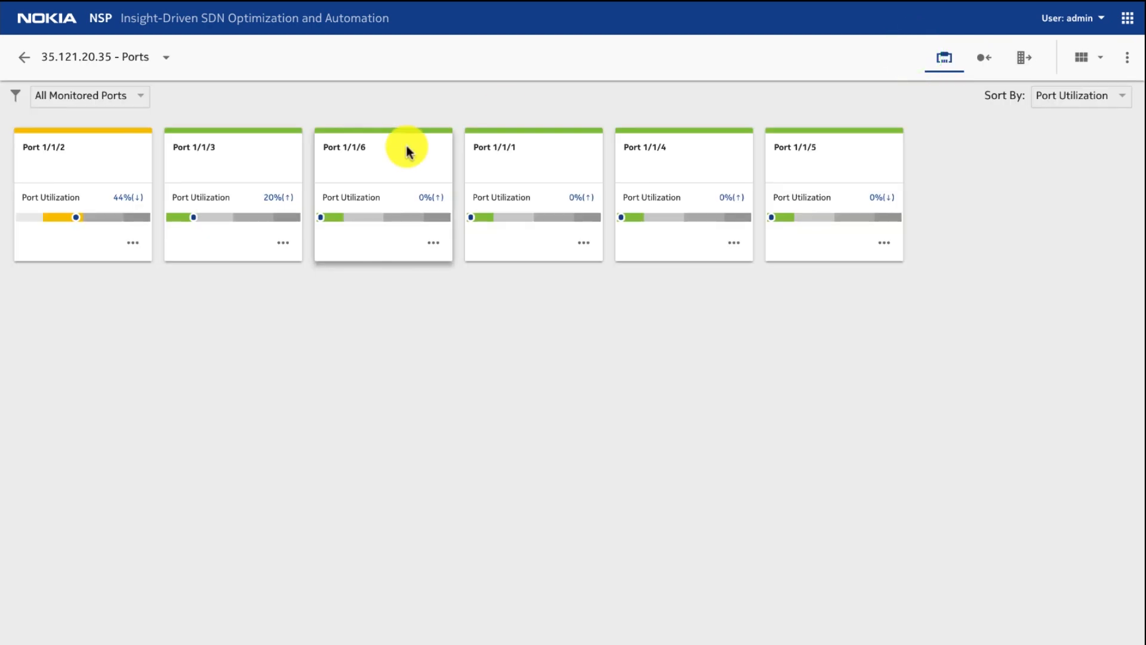
left_click(283, 242)
left_click(281, 245)
left_click(513, 388)
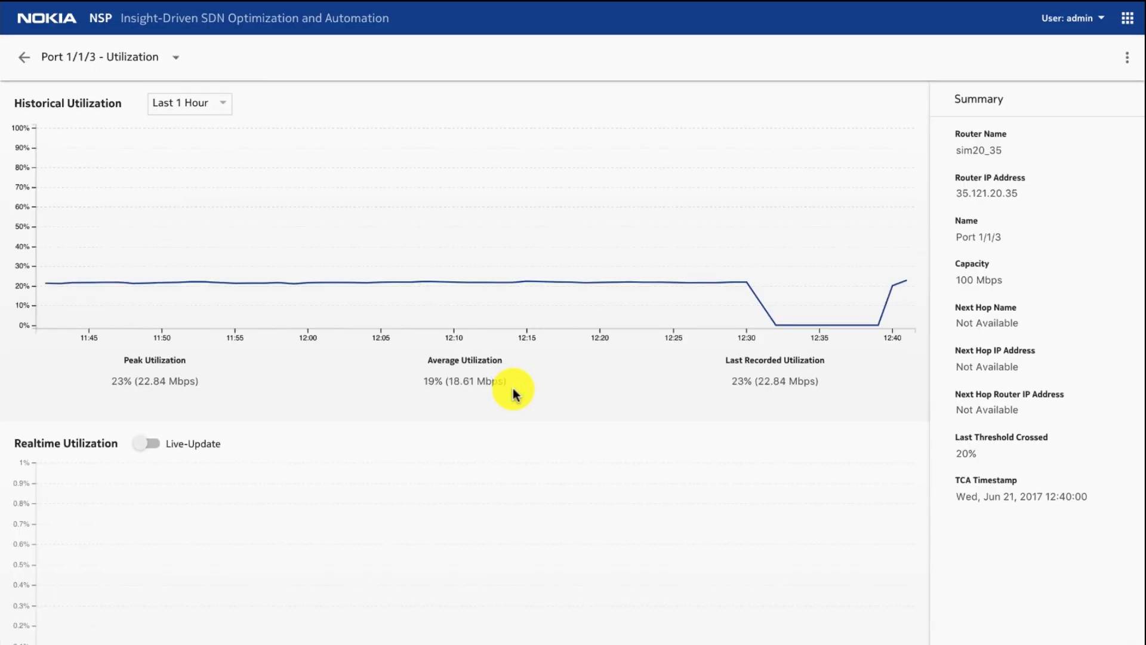
left_click(153, 442)
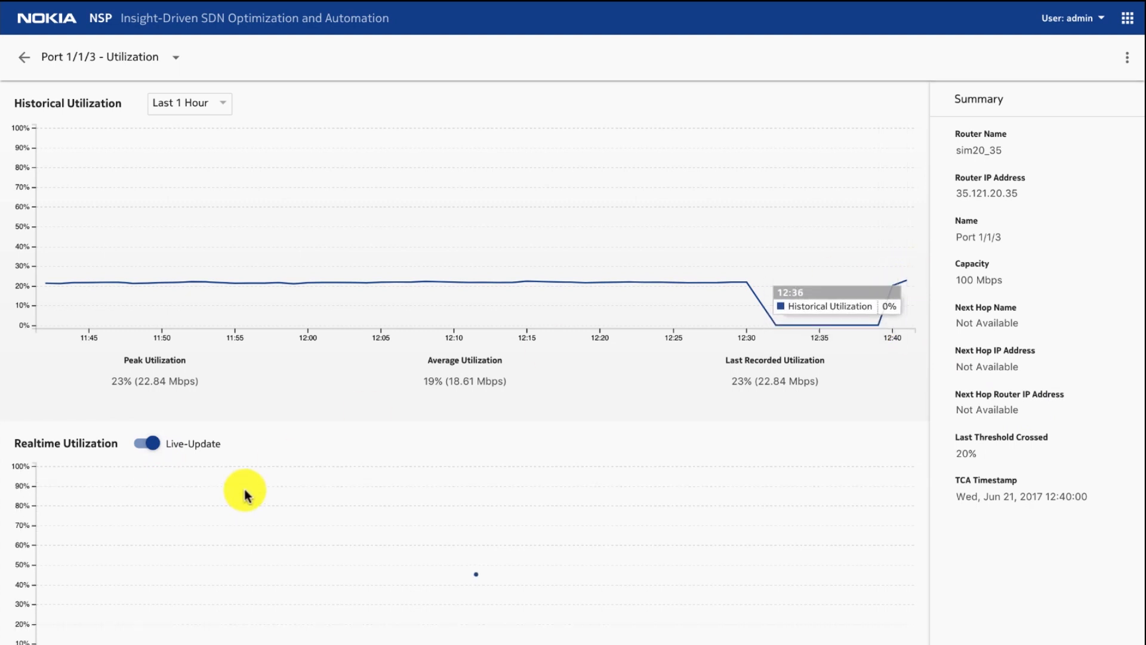
mouse_move(448, 607)
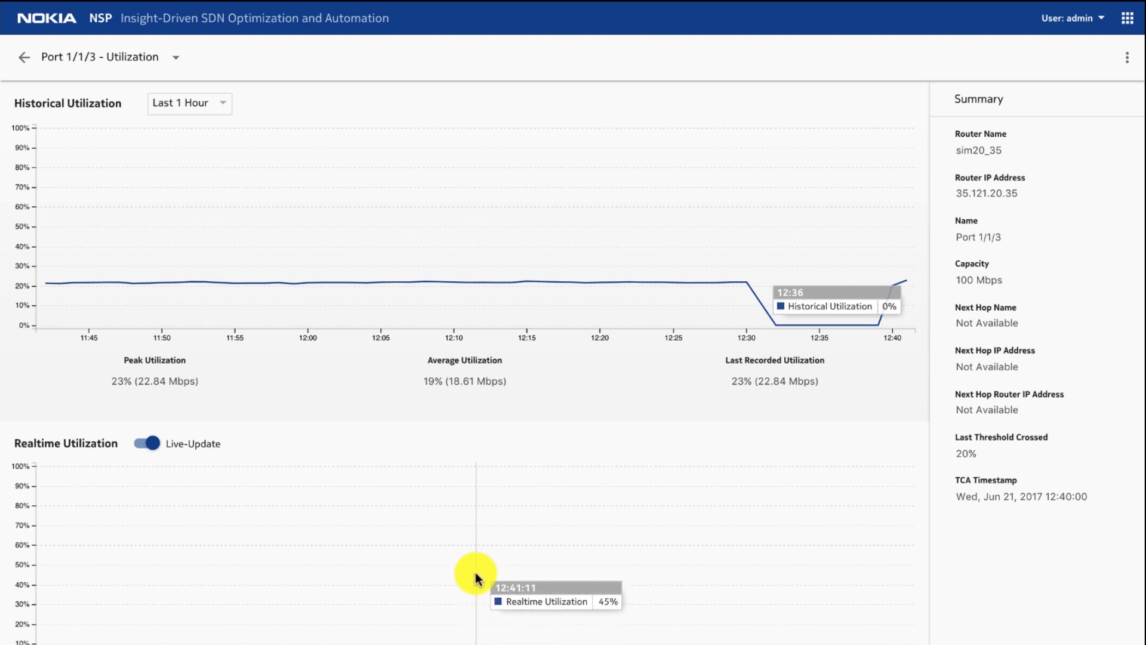
left_click(24, 57)
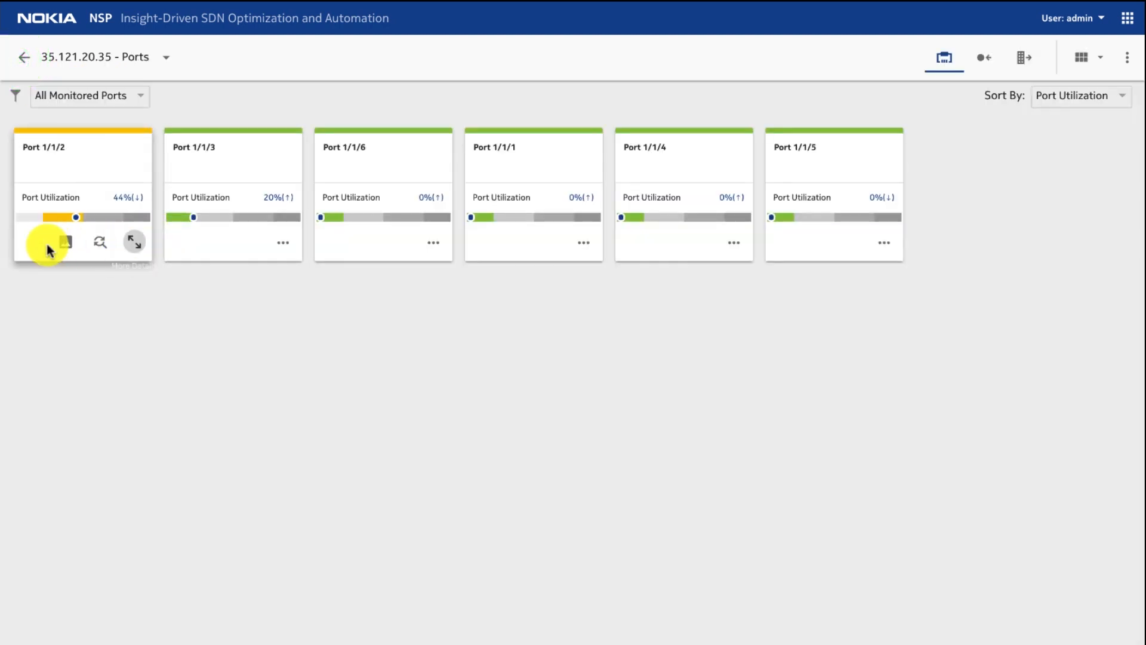
Step: Check the historical and live real-time utilization of Port 1/1/2, and return to the router's ports
left_click(67, 241)
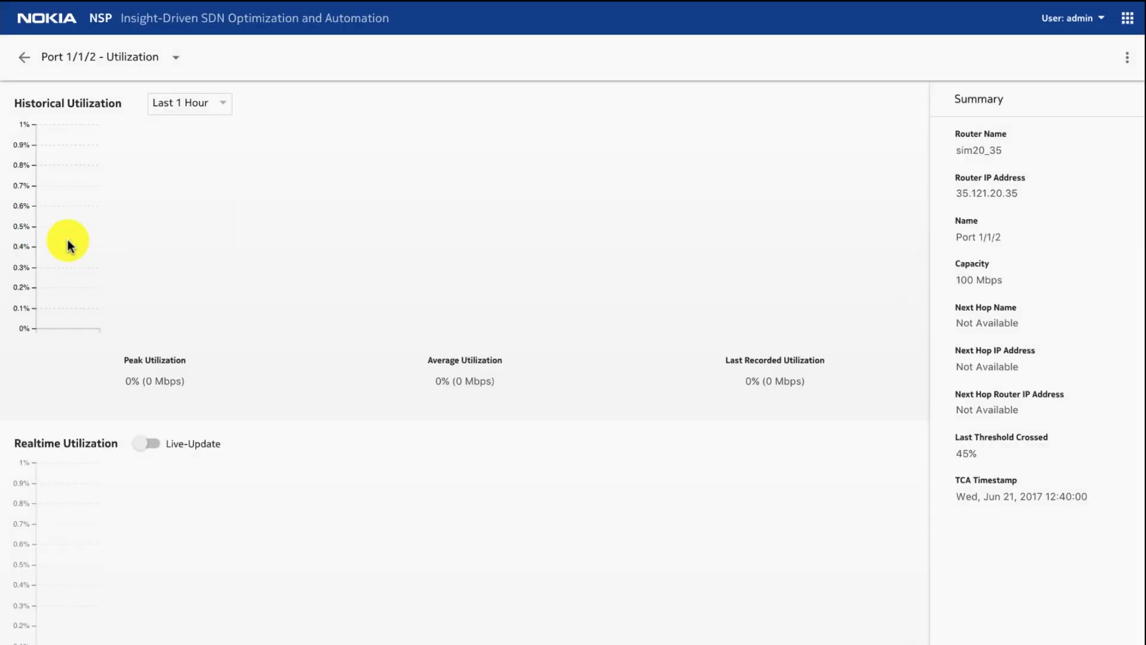
left_click(153, 447)
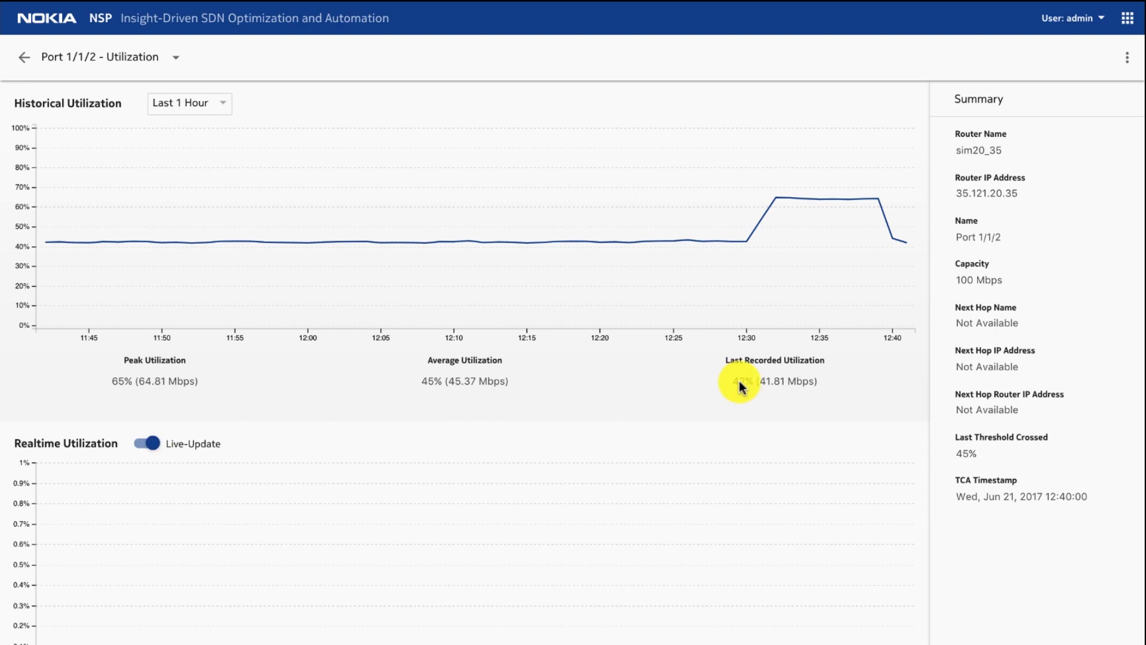
mouse_move(896, 249)
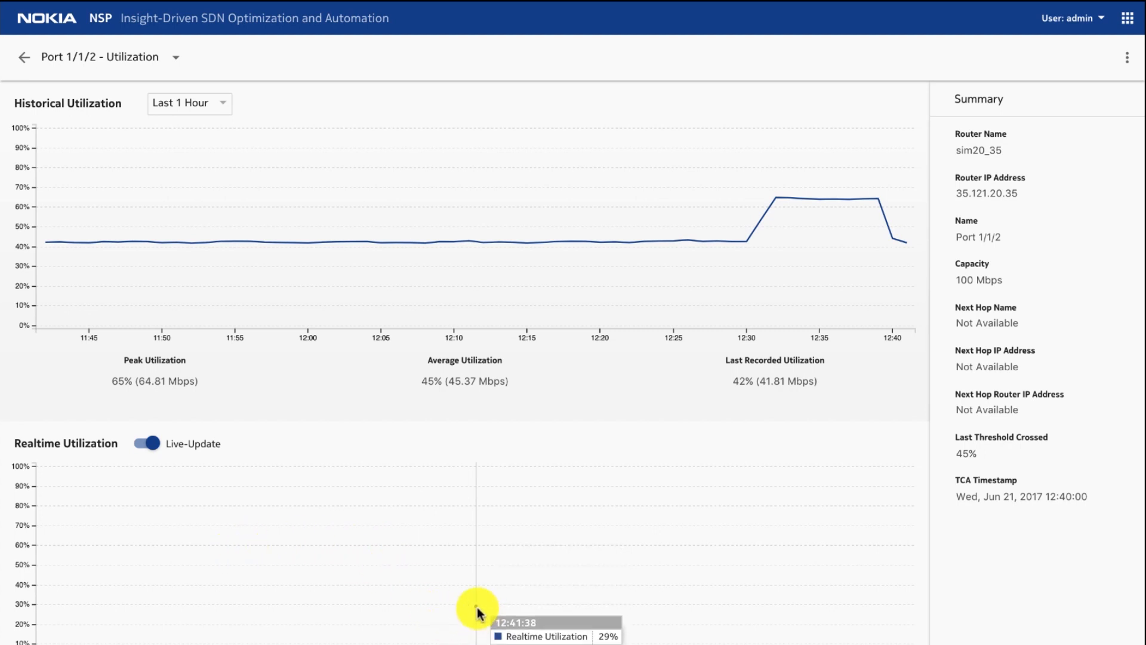
left_click(25, 59)
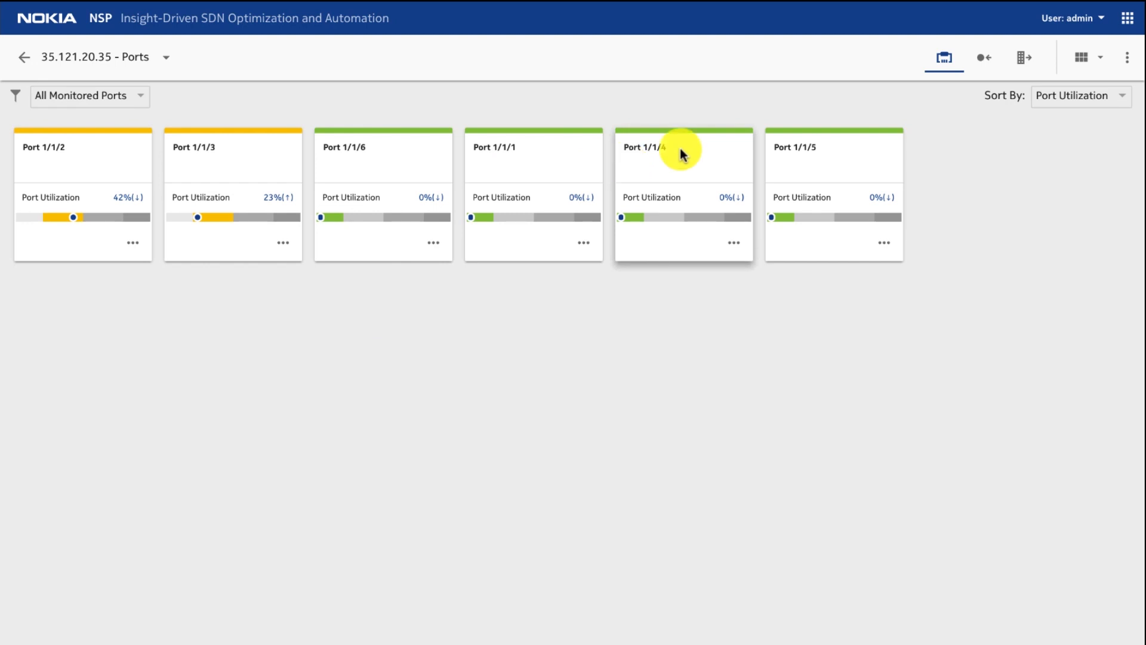
Step: Switch to Deepfield's Sites and Sources report, review the source BGP routes per site, and show them as a Sunburst display
left_click(1126, 58)
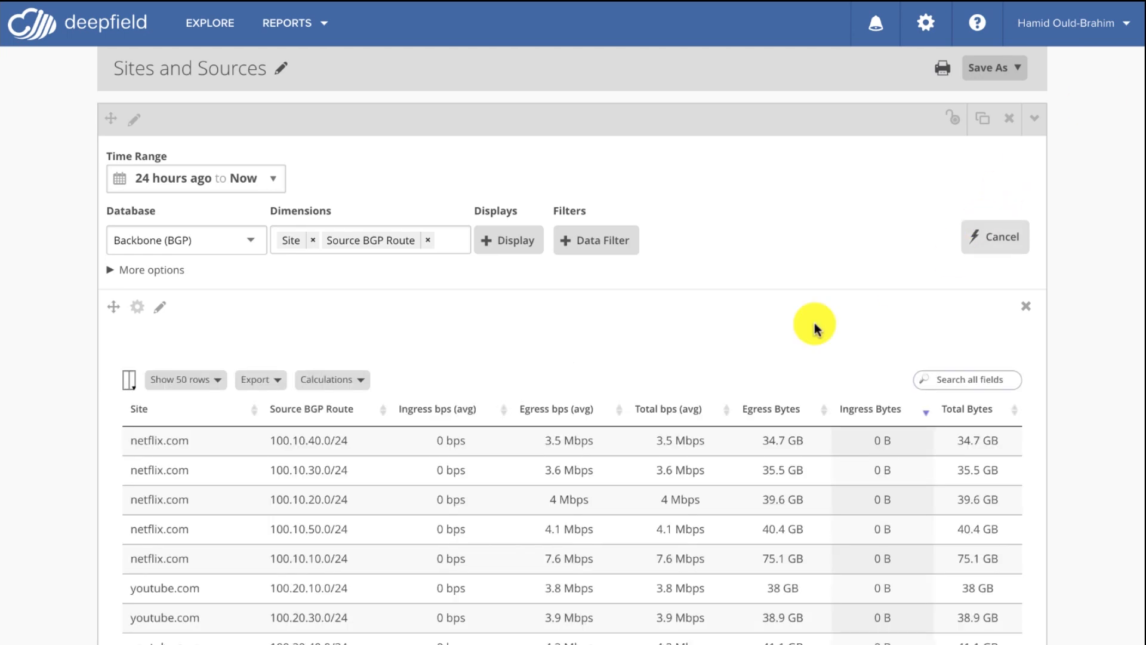
scroll(717, 400, "down", 3)
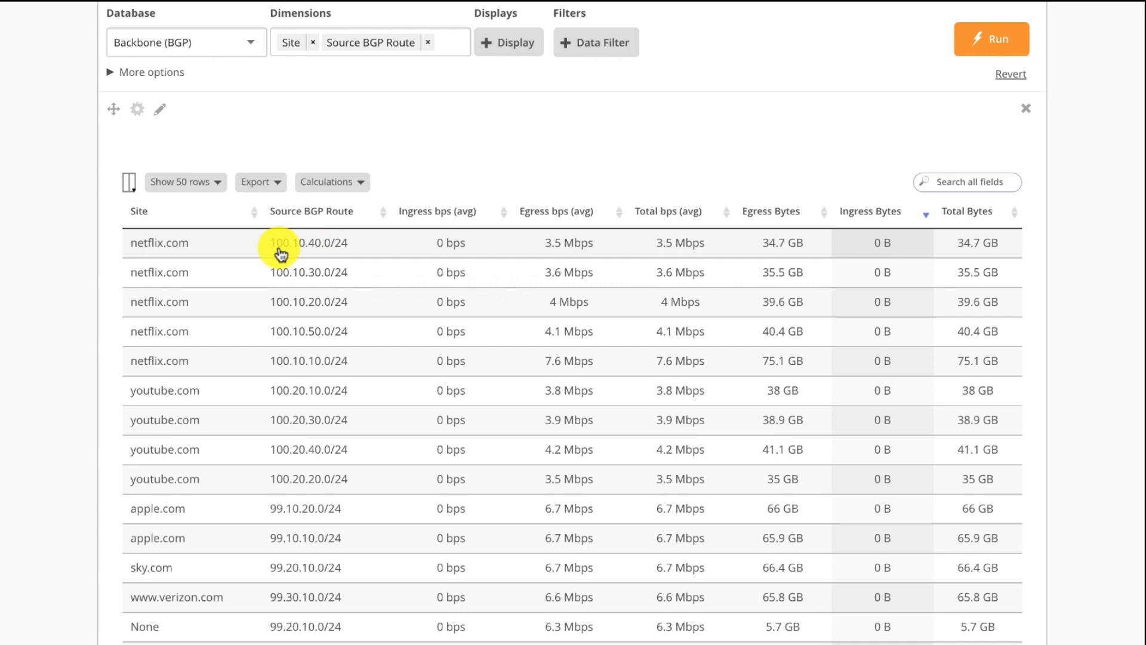
scroll(333, 255, "up", 1)
left_click(515, 118)
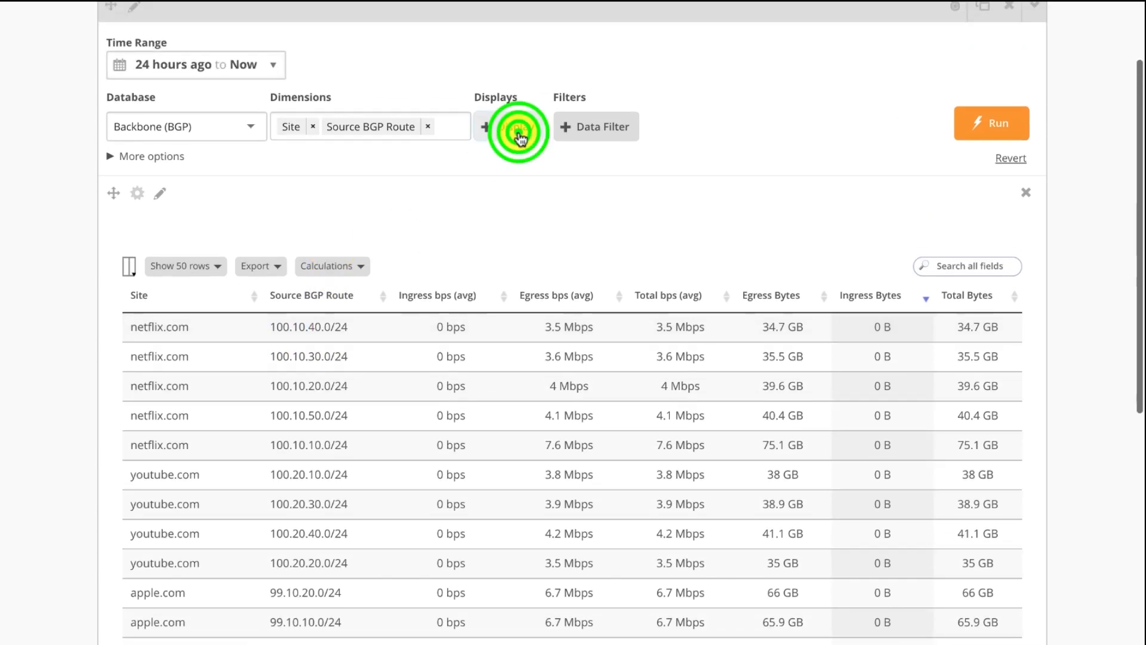
left_click(688, 317)
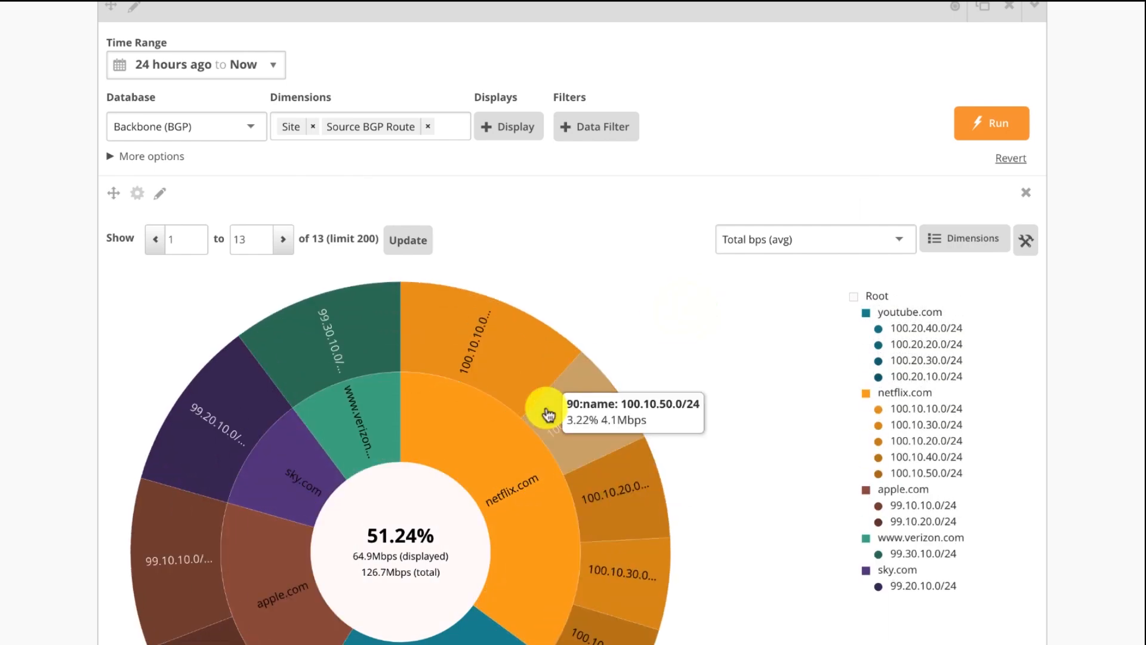
scroll(548, 415, "down", 2)
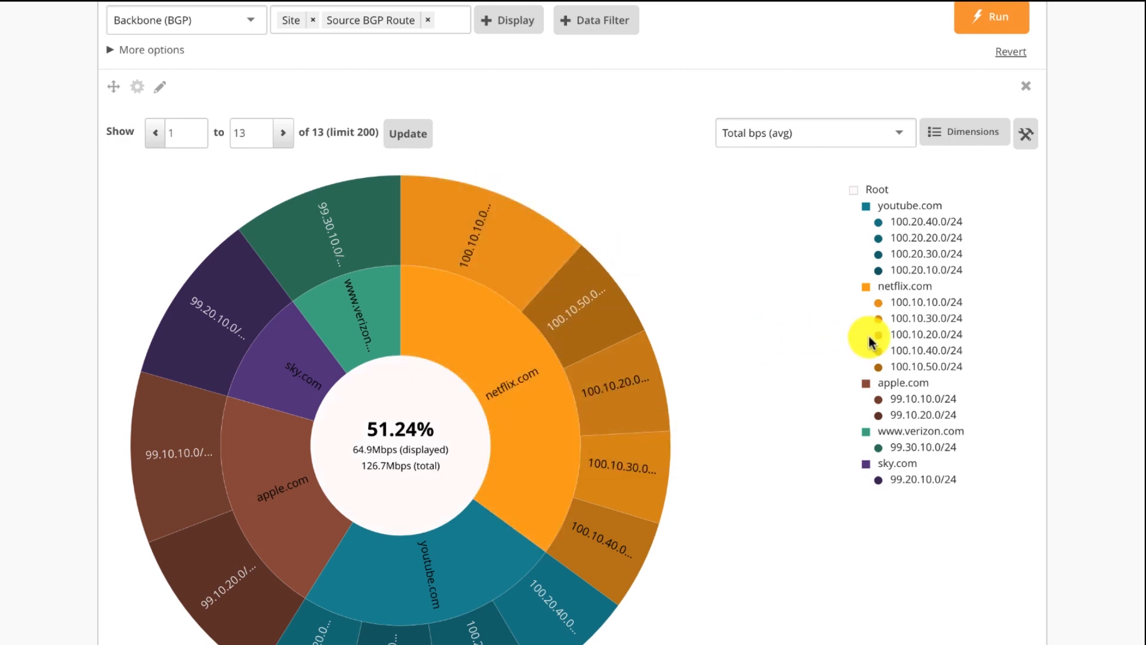
Step: Show the Sites and Sources report as a Parallel Sets display and examine how each site maps to its source BGP routes
scroll(870, 337, "up", 4)
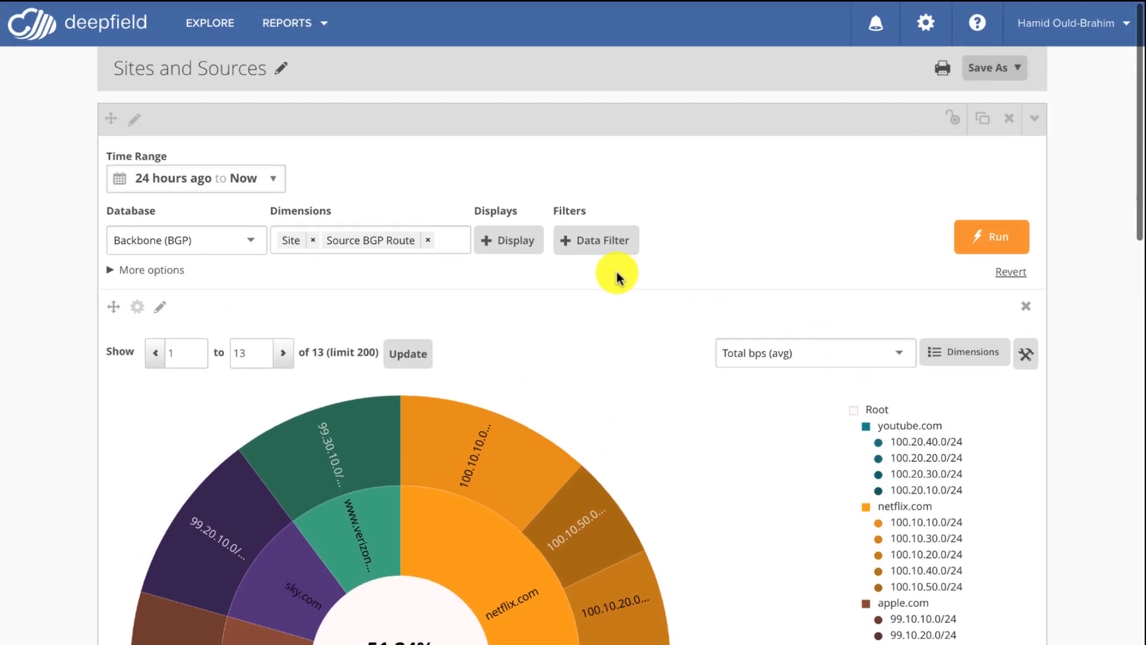
left_click(512, 241)
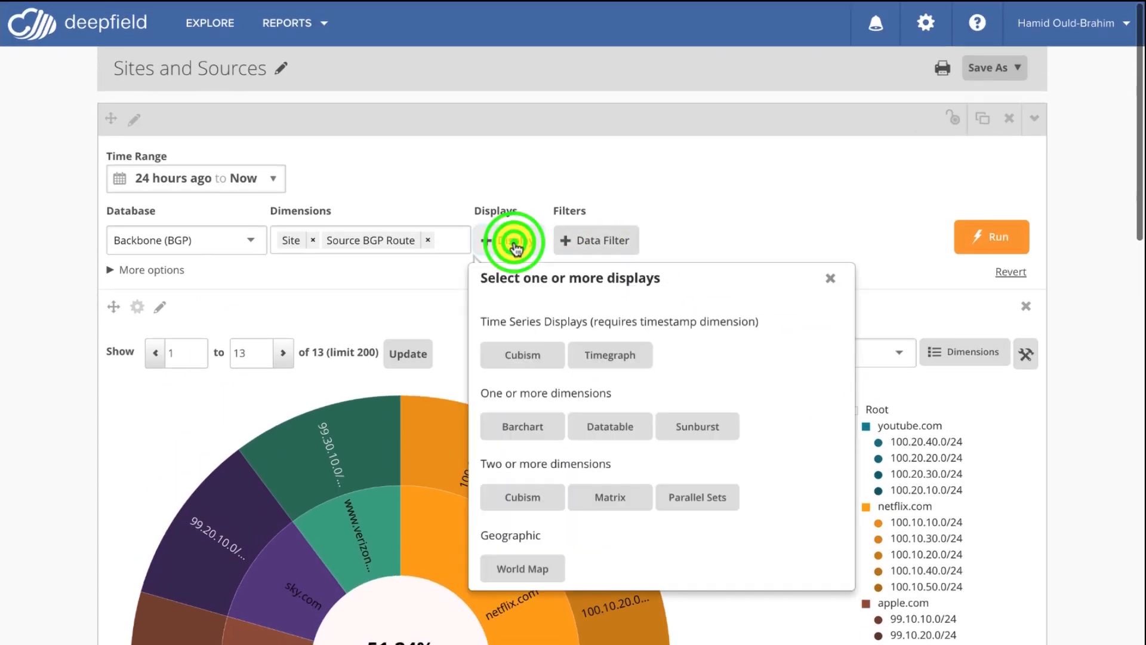
left_click(682, 500)
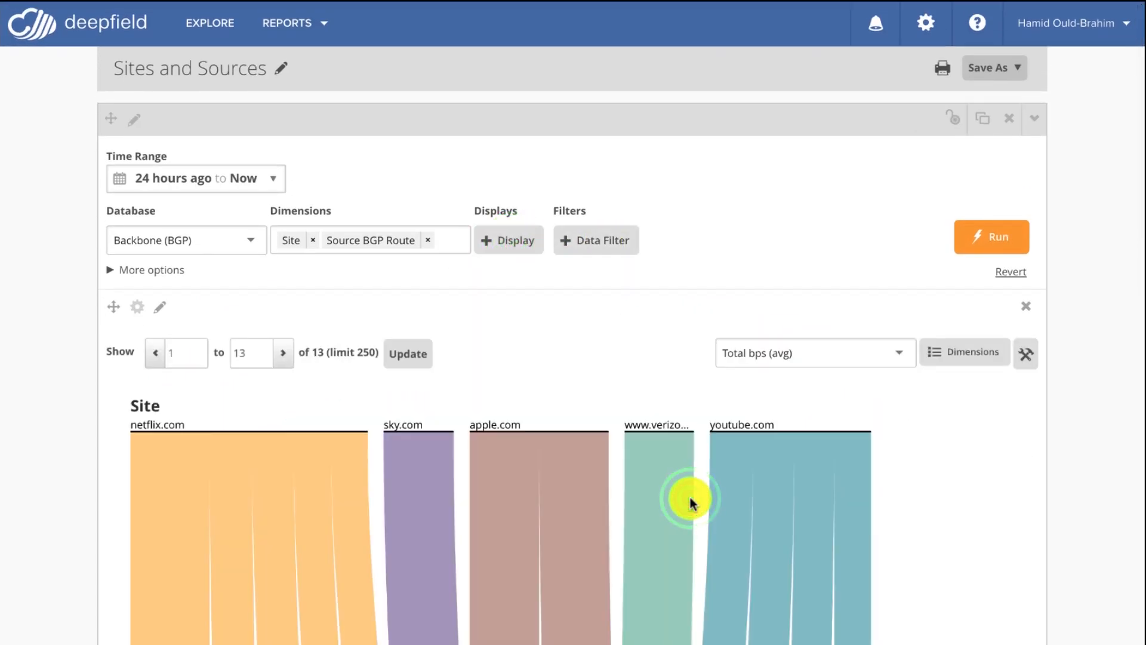
scroll(689, 495, "down", 3)
scroll(689, 494, "up", 2)
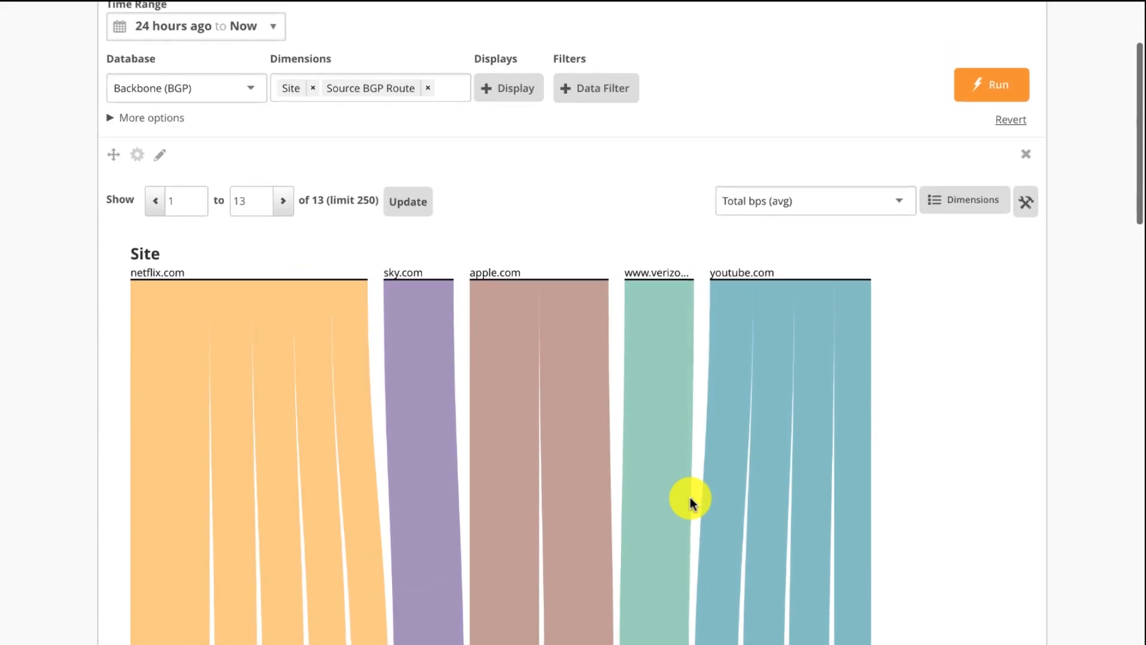
scroll(689, 494, "up", 1)
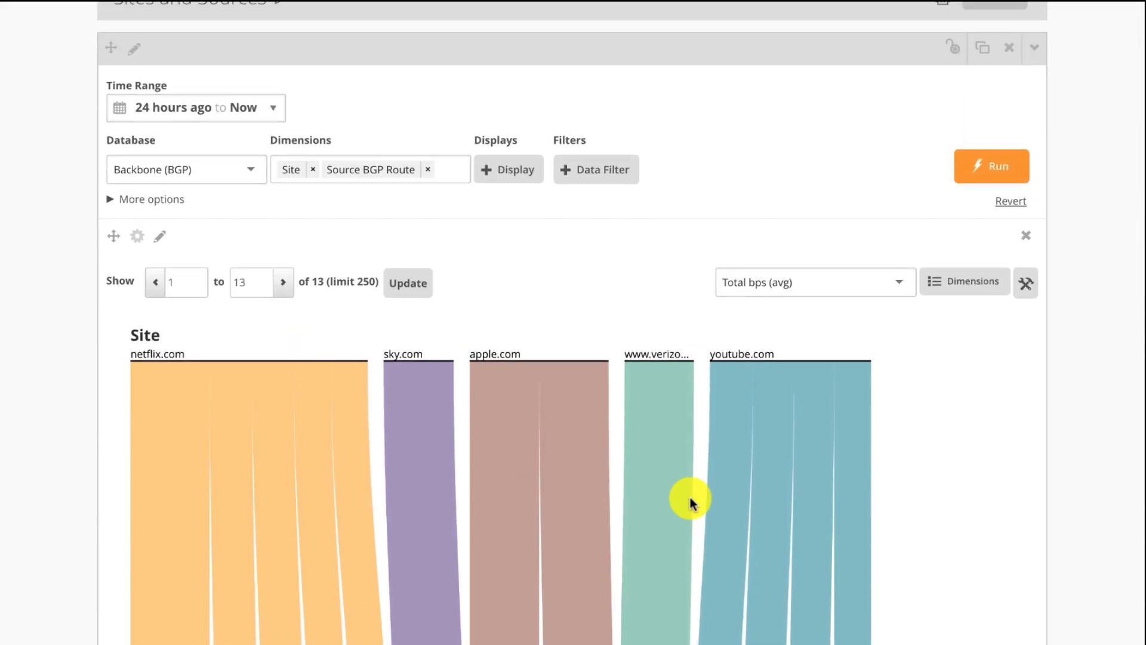
scroll(689, 494, "up", 1)
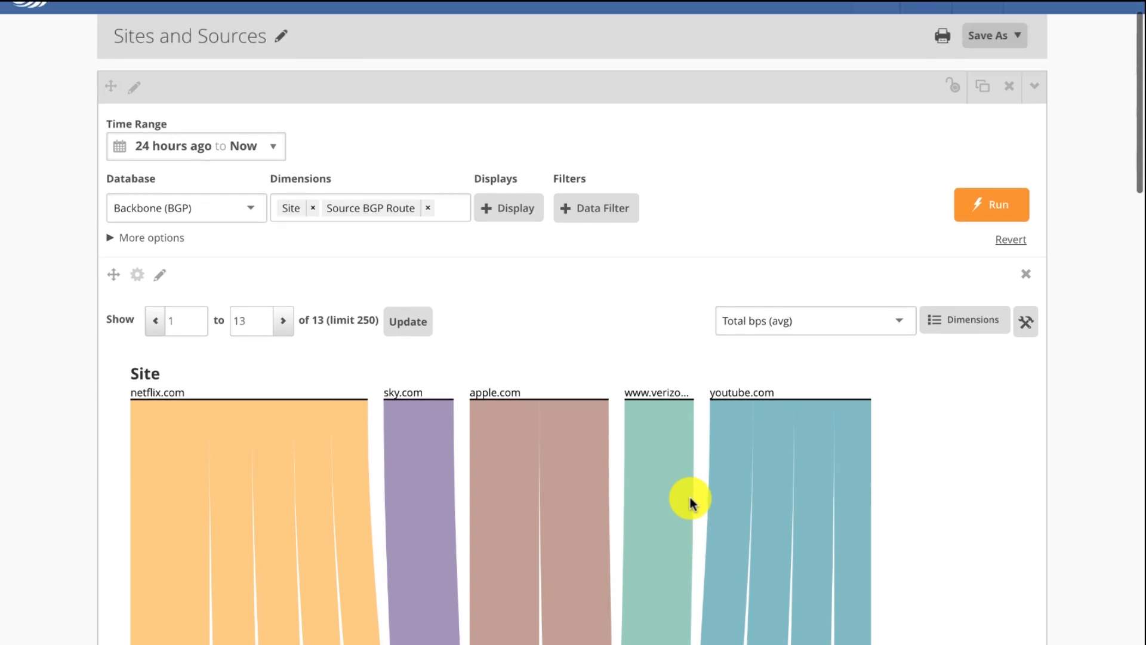
scroll(688, 494, "up", 1)
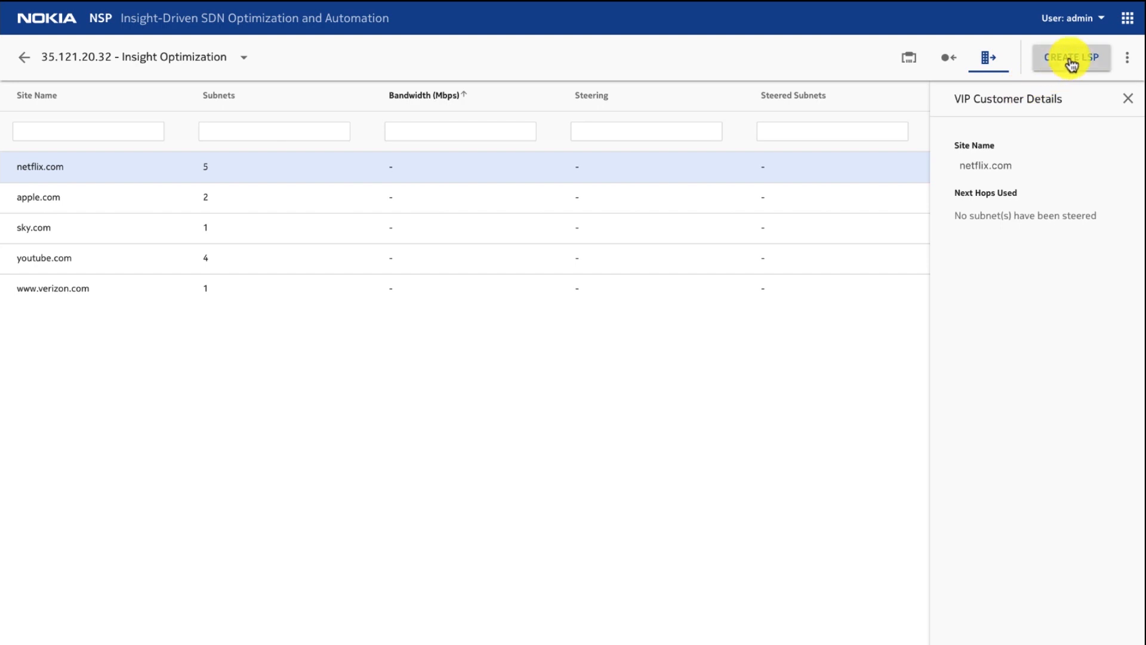
Step: Start creating an LSP from the Insight Optimization view of router 35.121.20.32 in Nokia NSP, and name it Netflix_Tunnel
left_click(1071, 61)
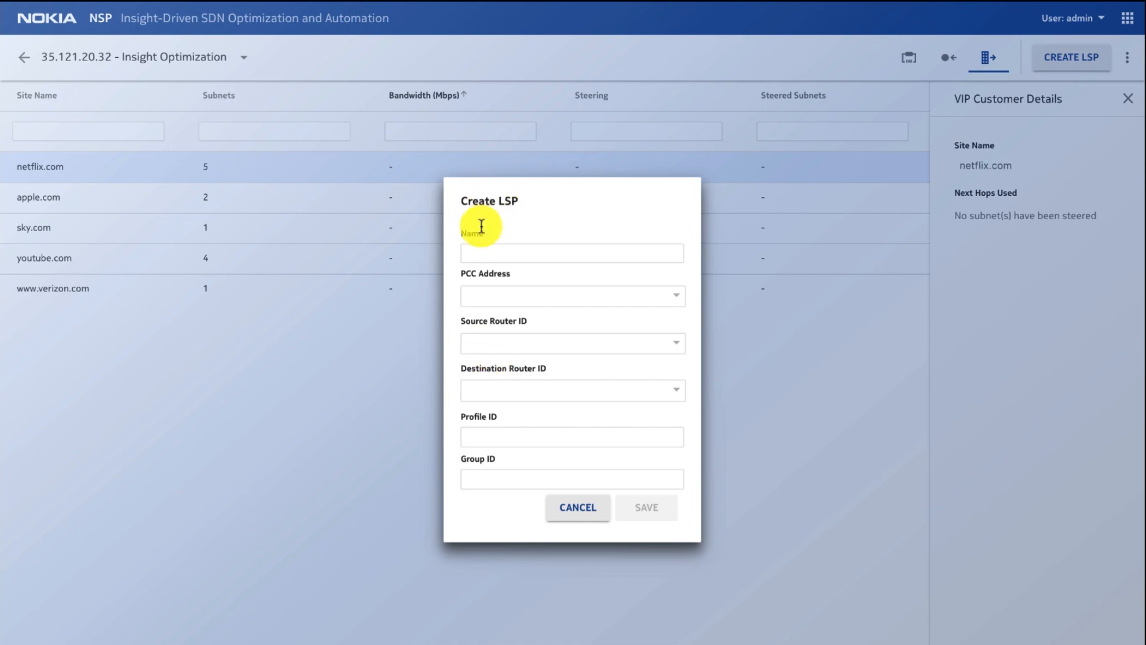
left_click(476, 249)
type("T")
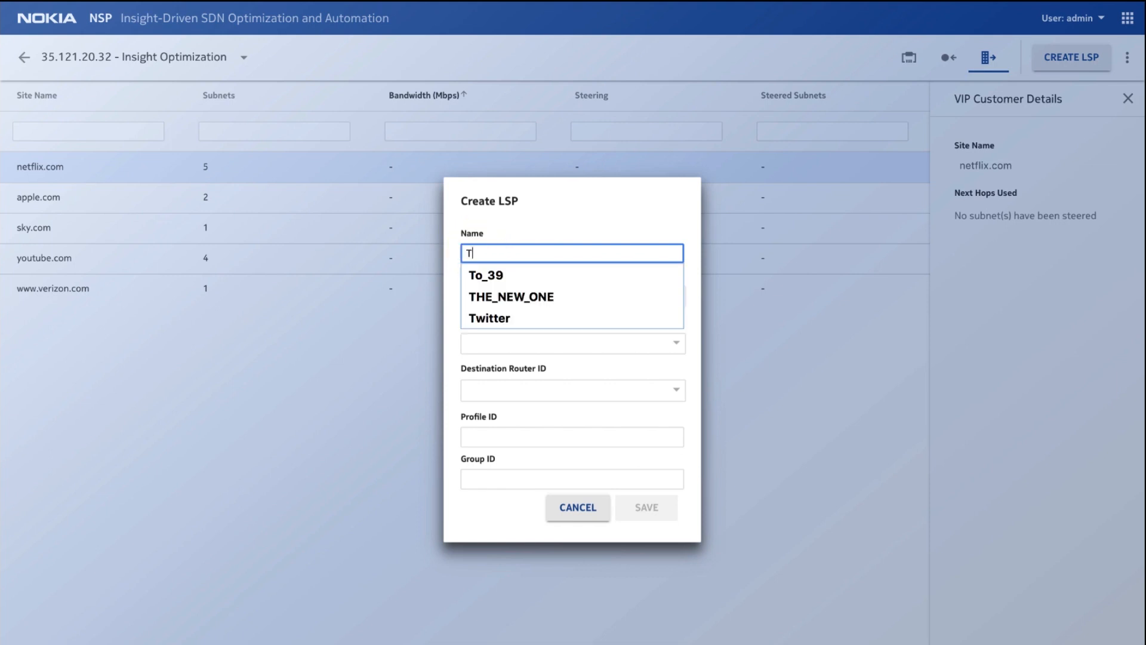
type("unn")
key("BackSpace")
key("BackSpace")
key("BackSpace")
key("BackSpace")
type("Netfl")
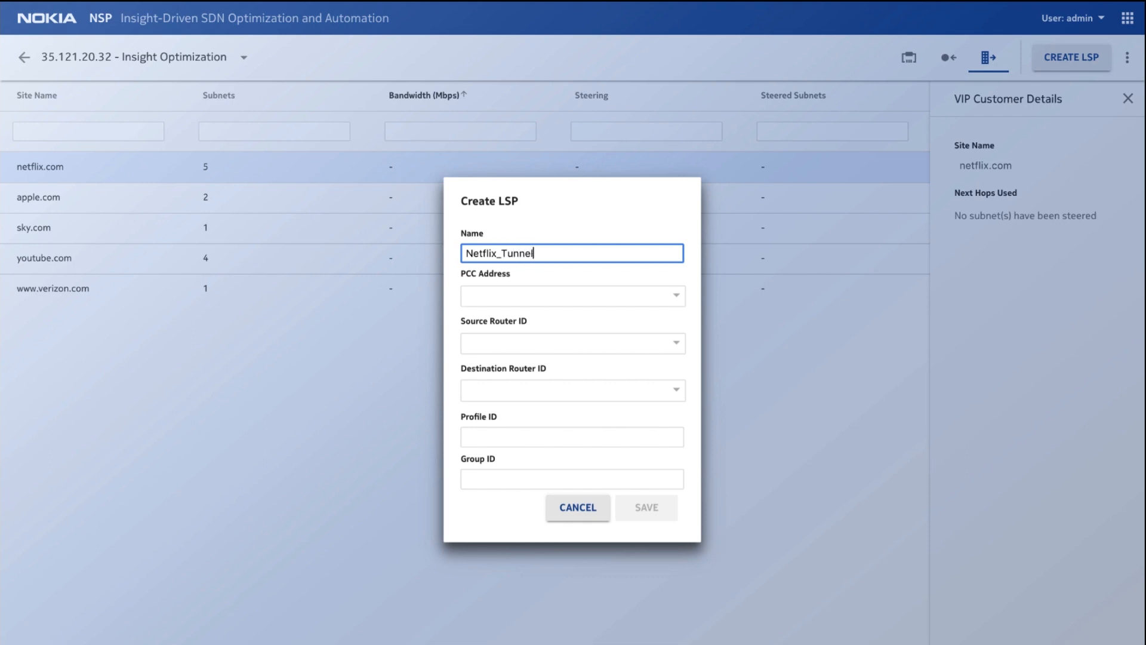
type("ix_Tunnel")
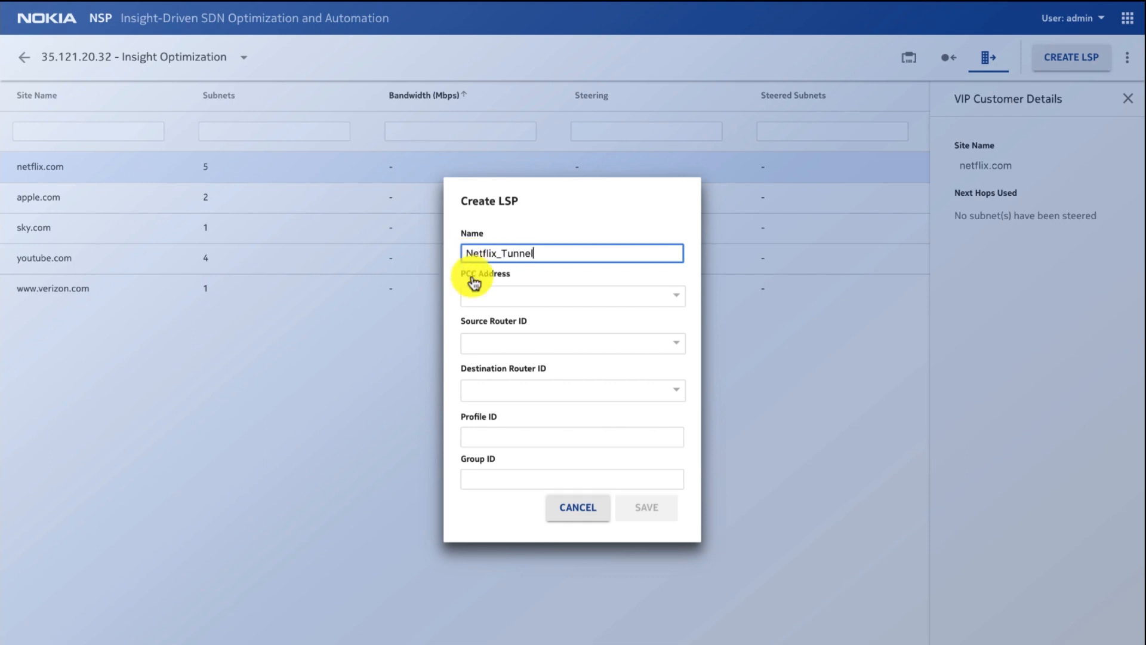
Step: Set the LSP's PCC address to 135.121.20.32, source router ID to 35.121.20.32 and destination router ID to 35.121.20.35
left_click(679, 296)
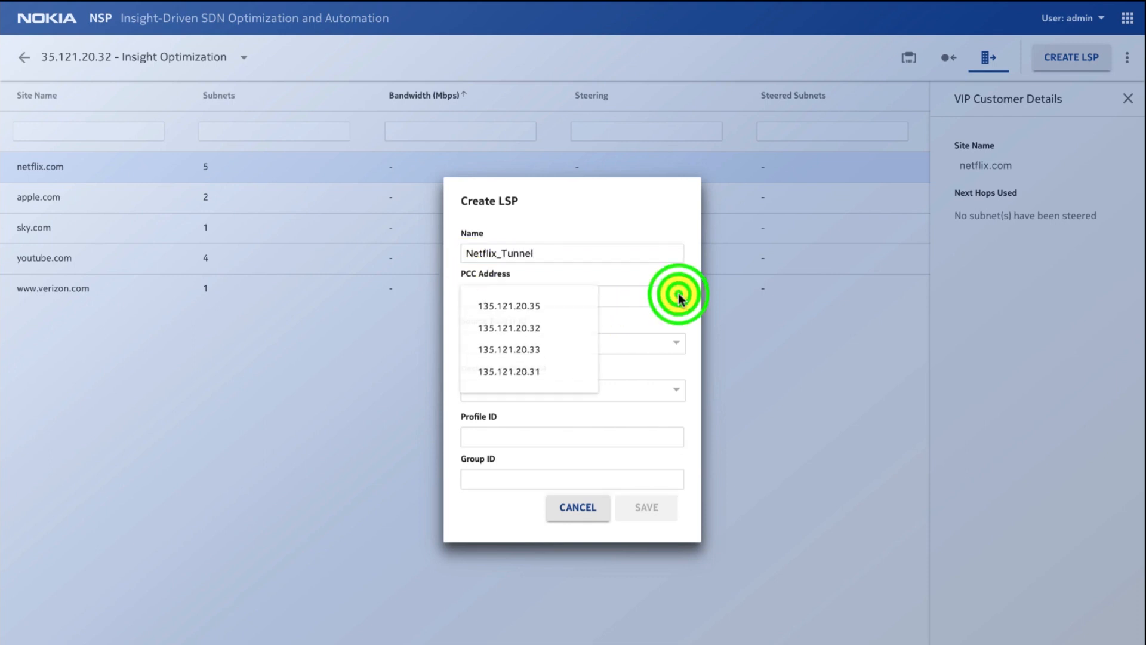
left_click(550, 330)
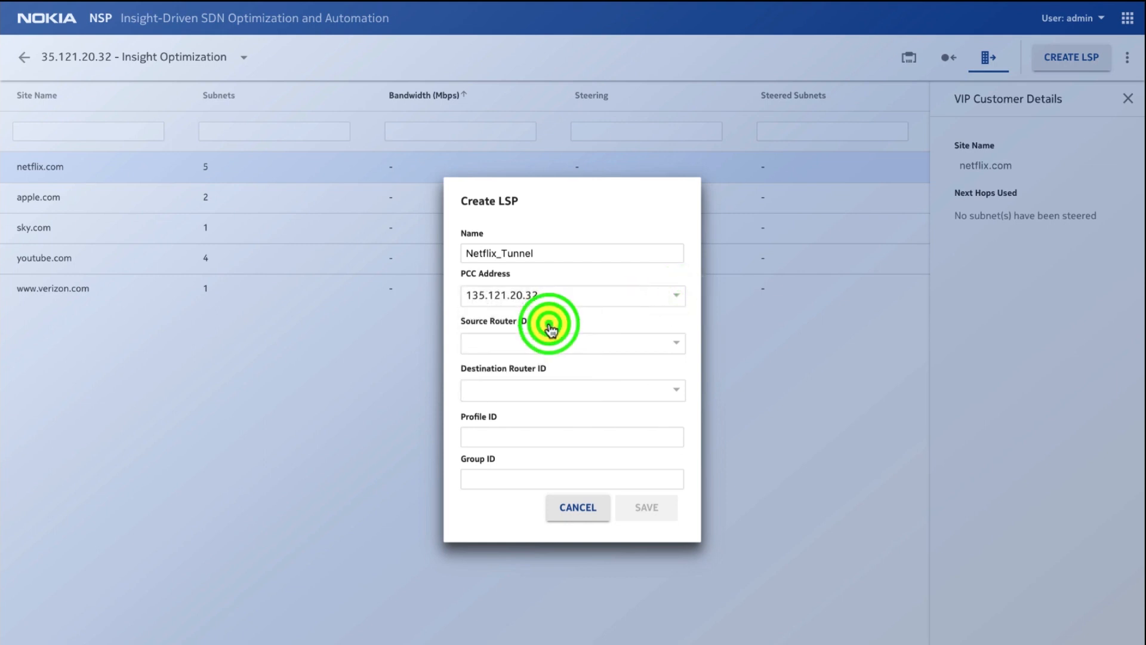
left_click(675, 342)
left_click(589, 383)
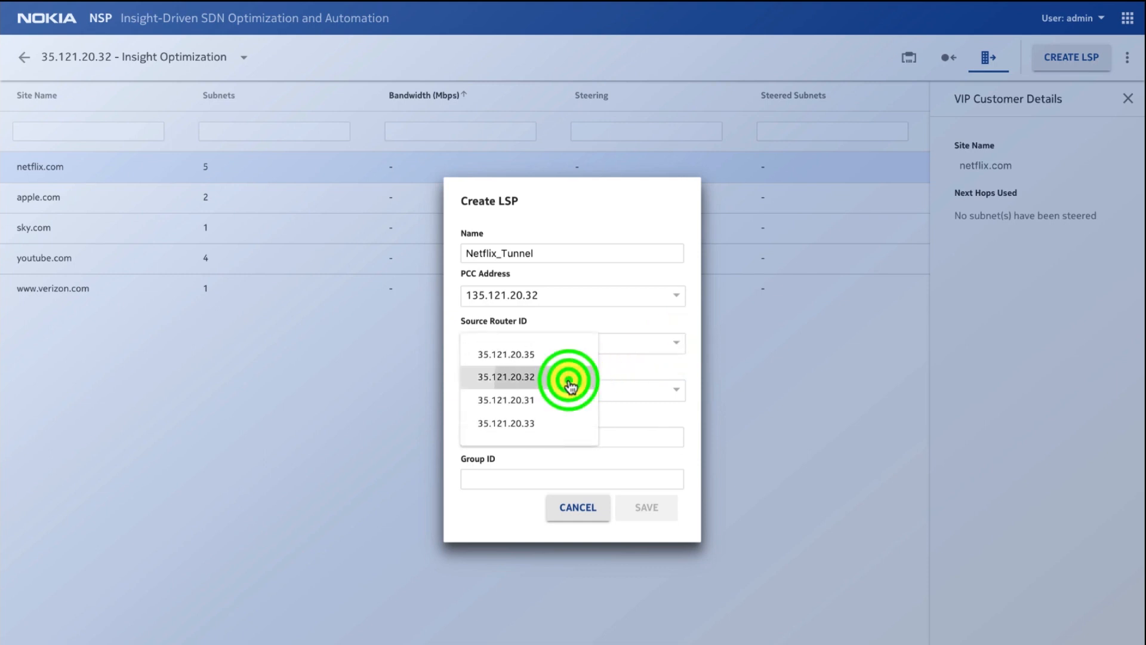
left_click(679, 388)
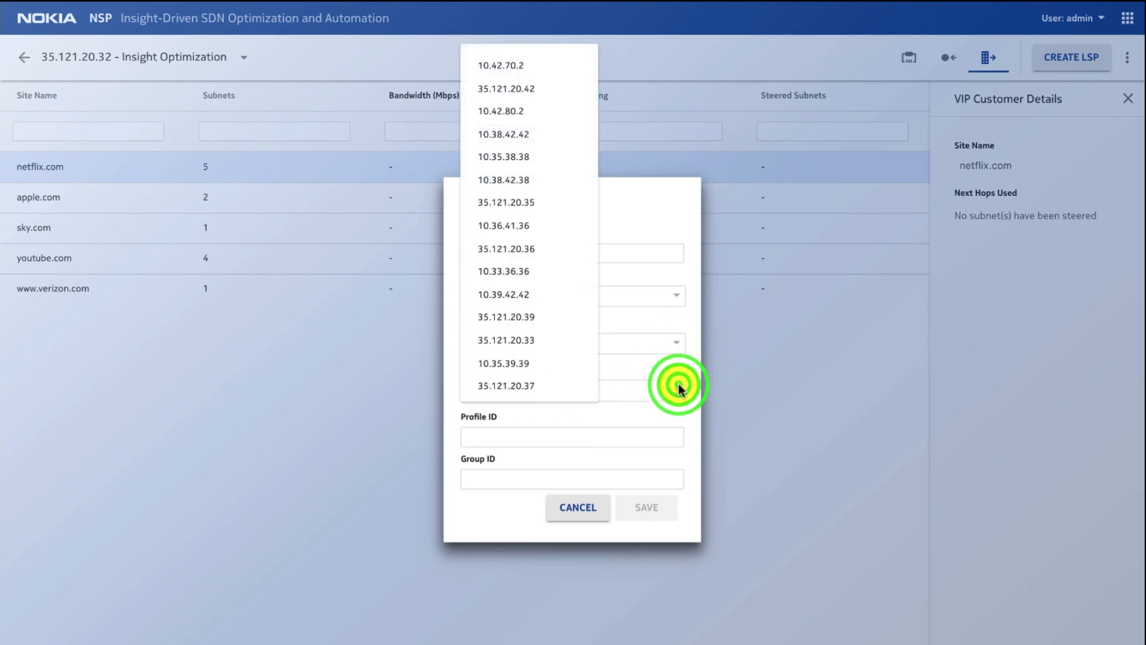
left_click(536, 203)
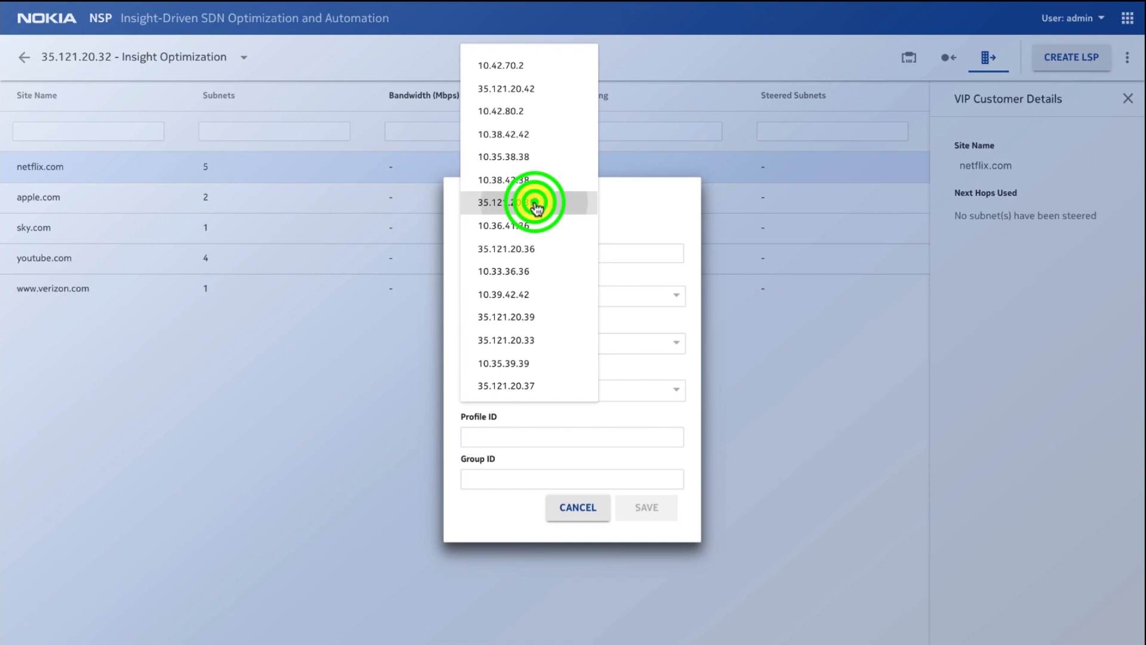
Step: Give the LSP profile ID 100 and group ID 0, and save it
left_click(501, 436)
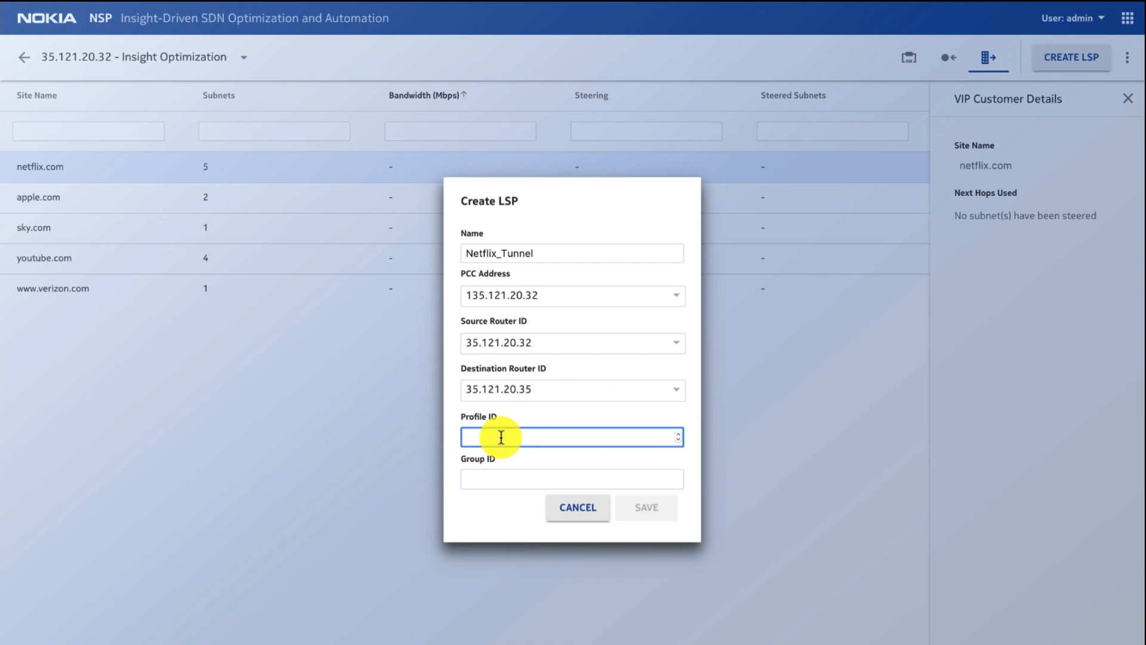
type("100")
left_click(487, 479)
type("0")
left_click(648, 512)
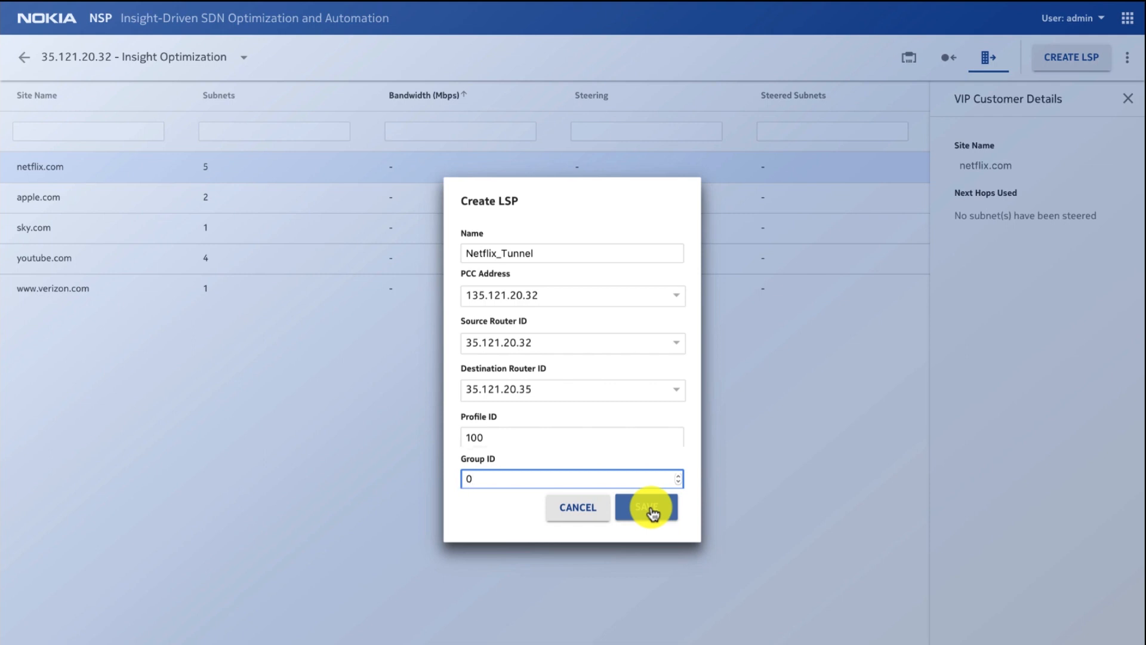
left_click(651, 508)
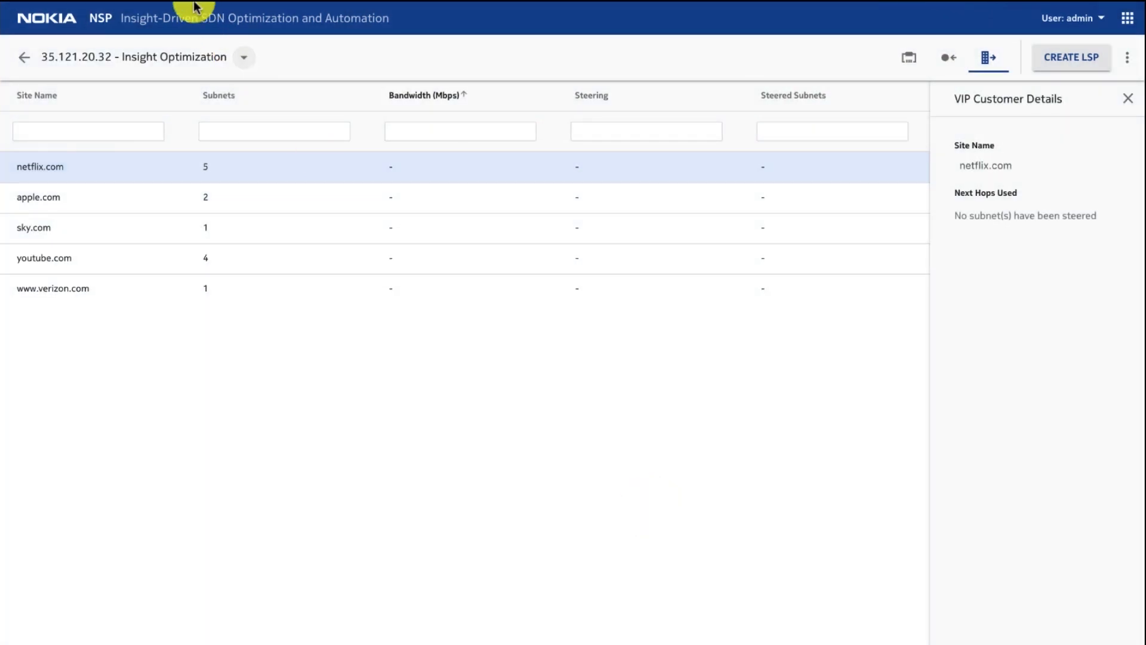
Step: Switch to NSP IP/MPLS Optimization, display the resources of the Netflix_Tunnel LSP on the map, and collapse the map controls
mouse_move(179, 7)
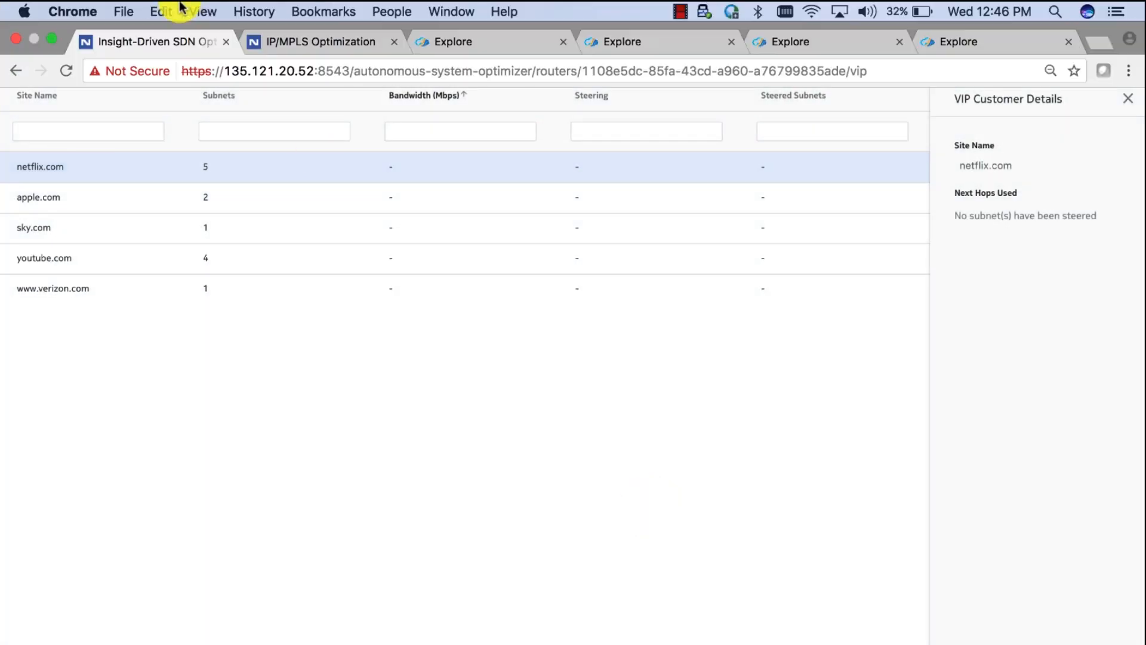
left_click(299, 41)
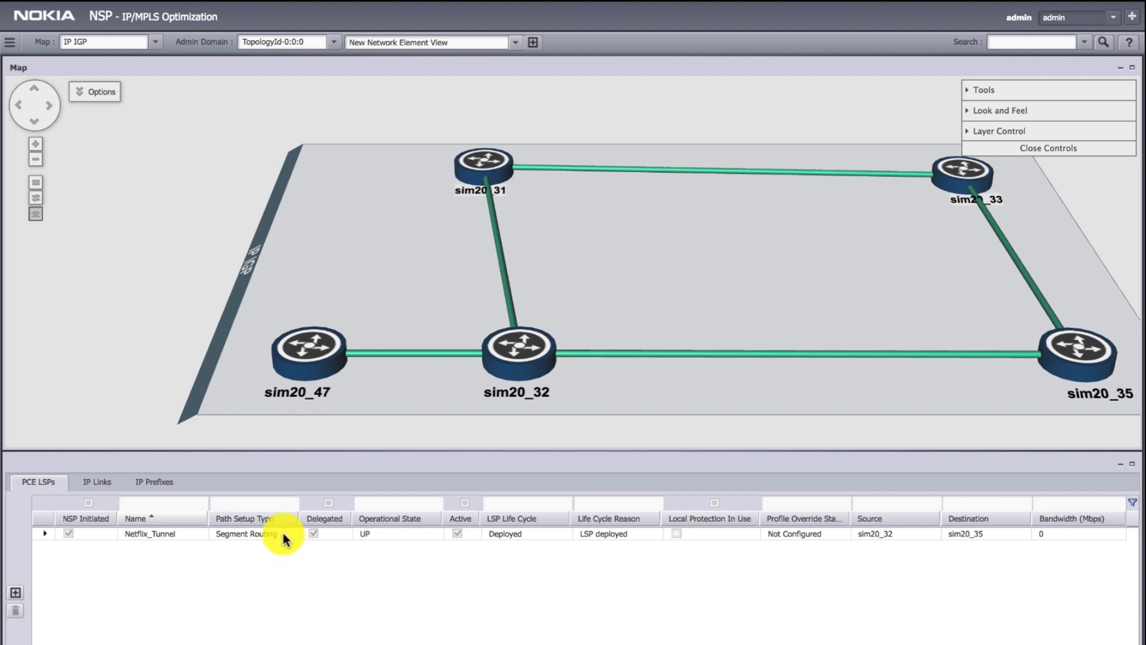
left_click(284, 537)
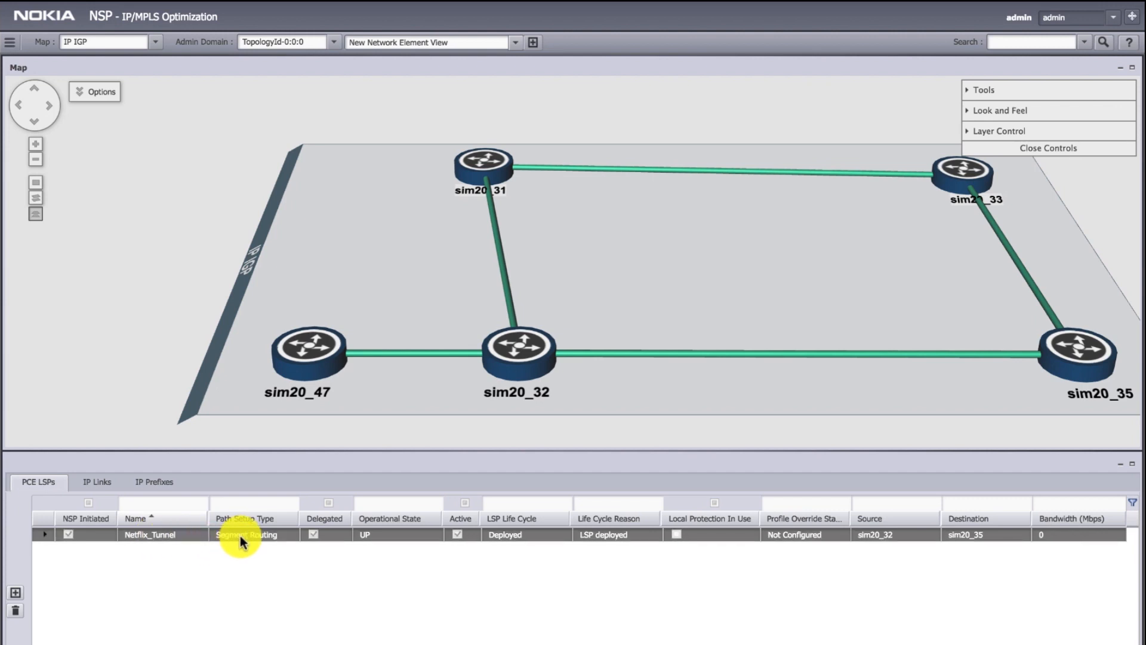
right_click(337, 535)
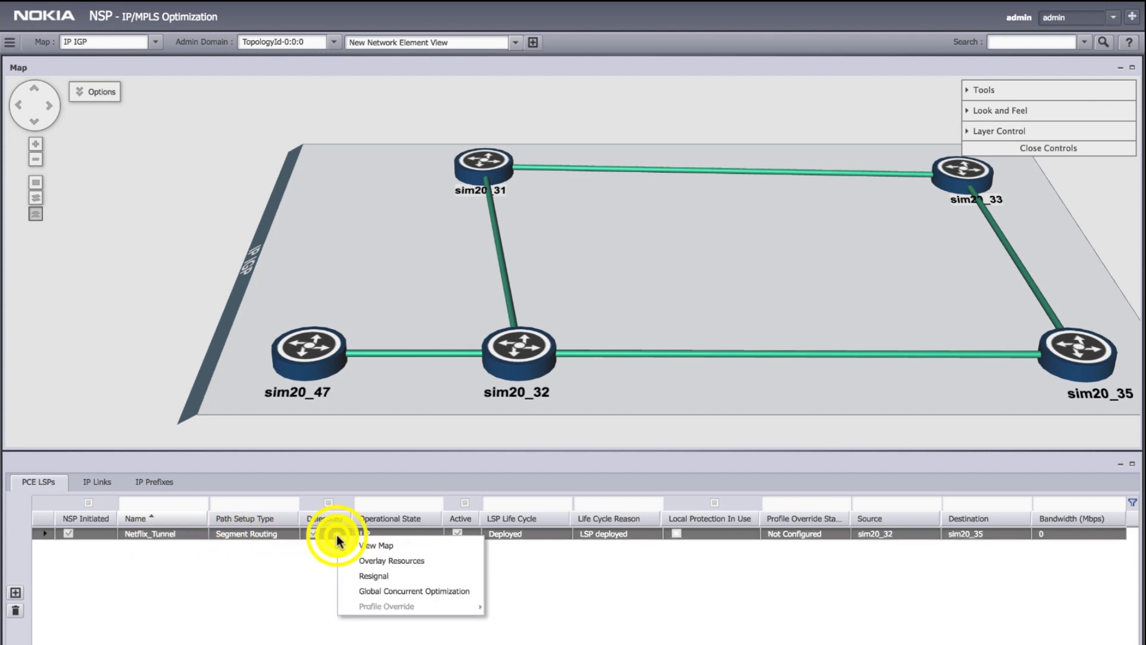
left_click(365, 559)
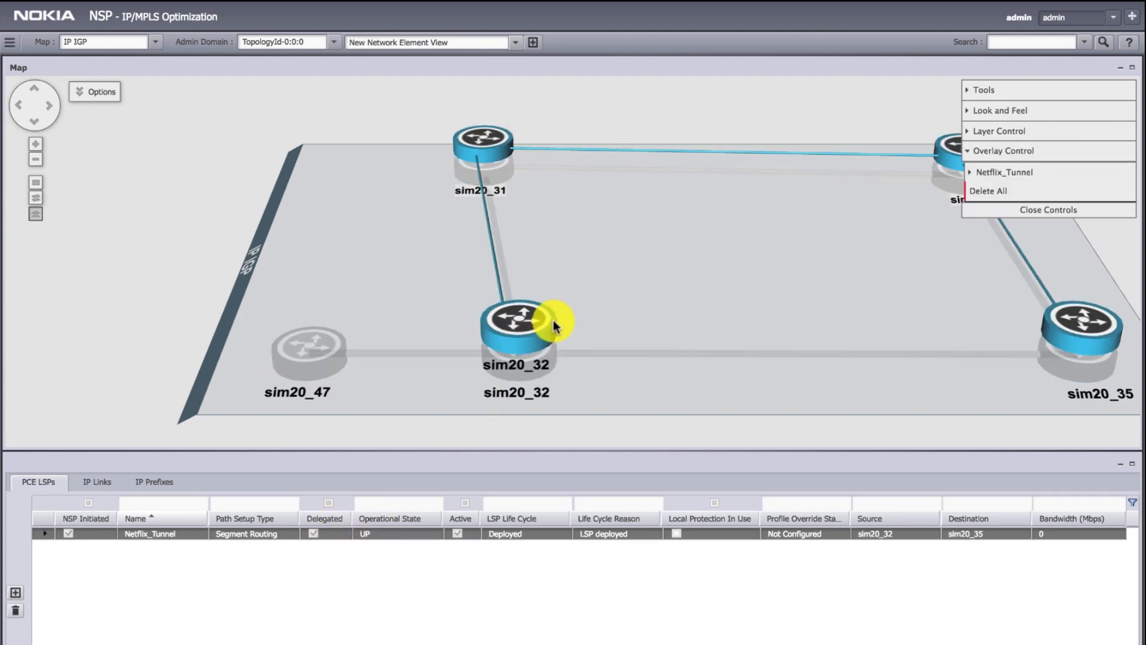
left_click(1043, 213)
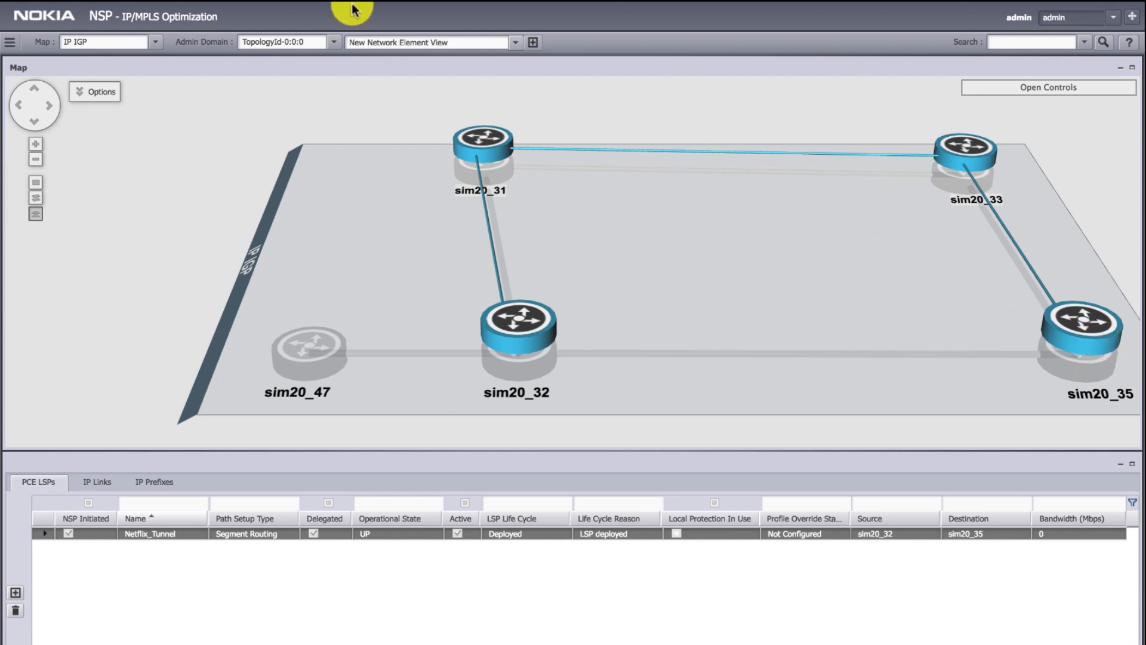
Step: Return to Insight-Driven SDN Optimization and steer all netflix.com flows onto the Netflix_Tunnel LSP
mouse_move(153, 13)
left_click(153, 40)
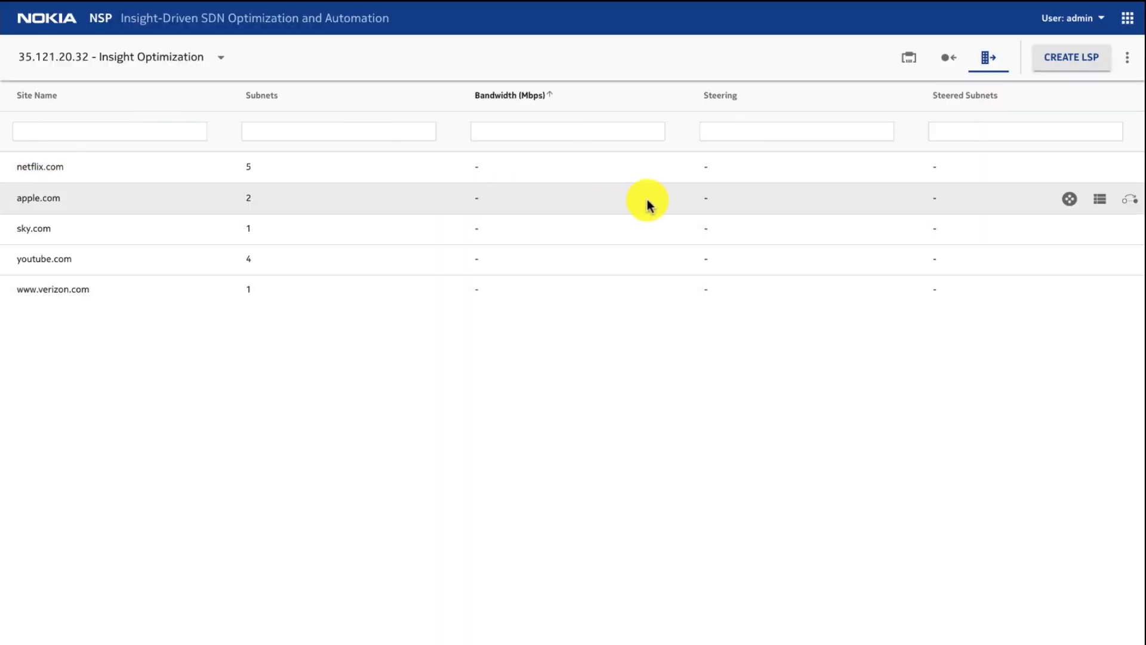
mouse_move(649, 169)
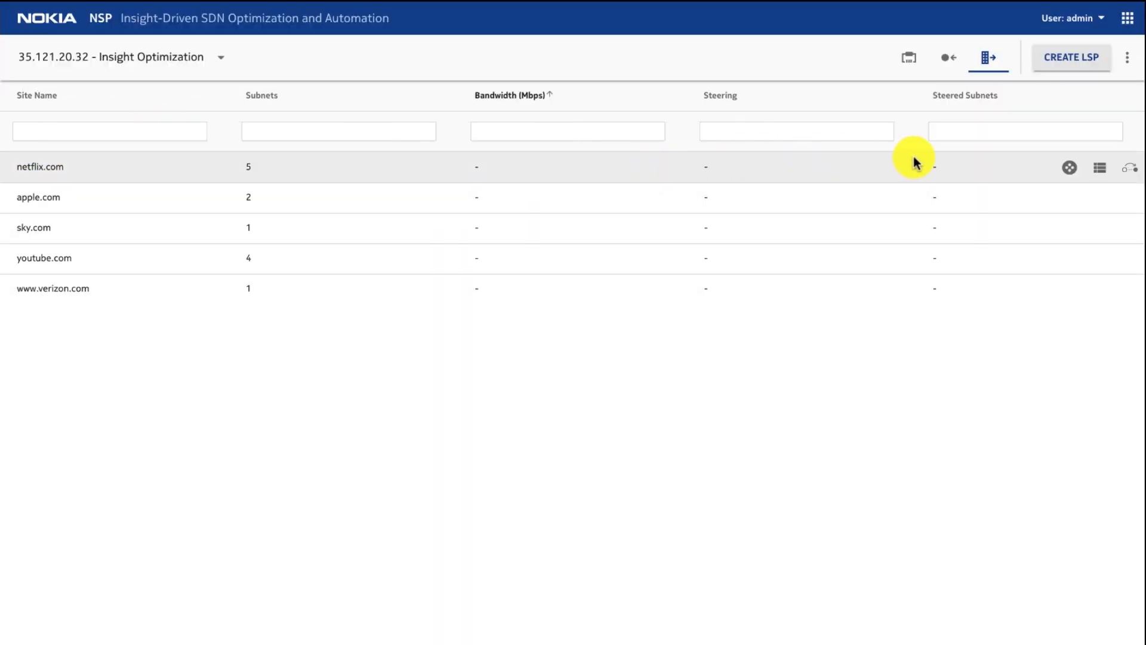
left_click(1132, 168)
left_click(675, 544)
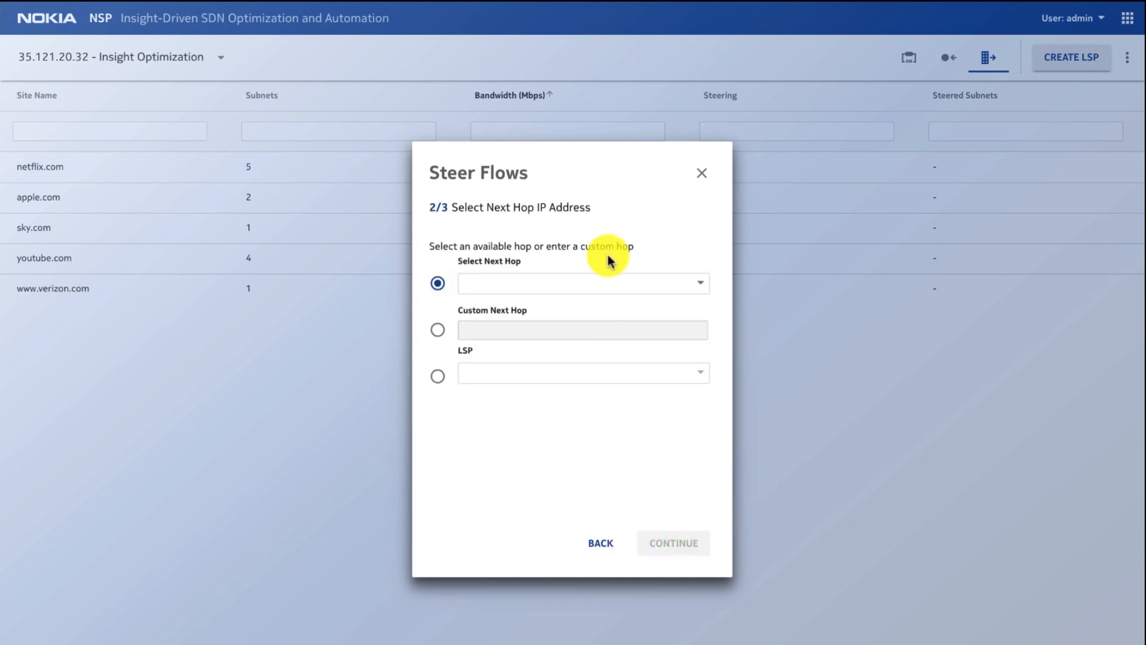
left_click(437, 376)
left_click(702, 375)
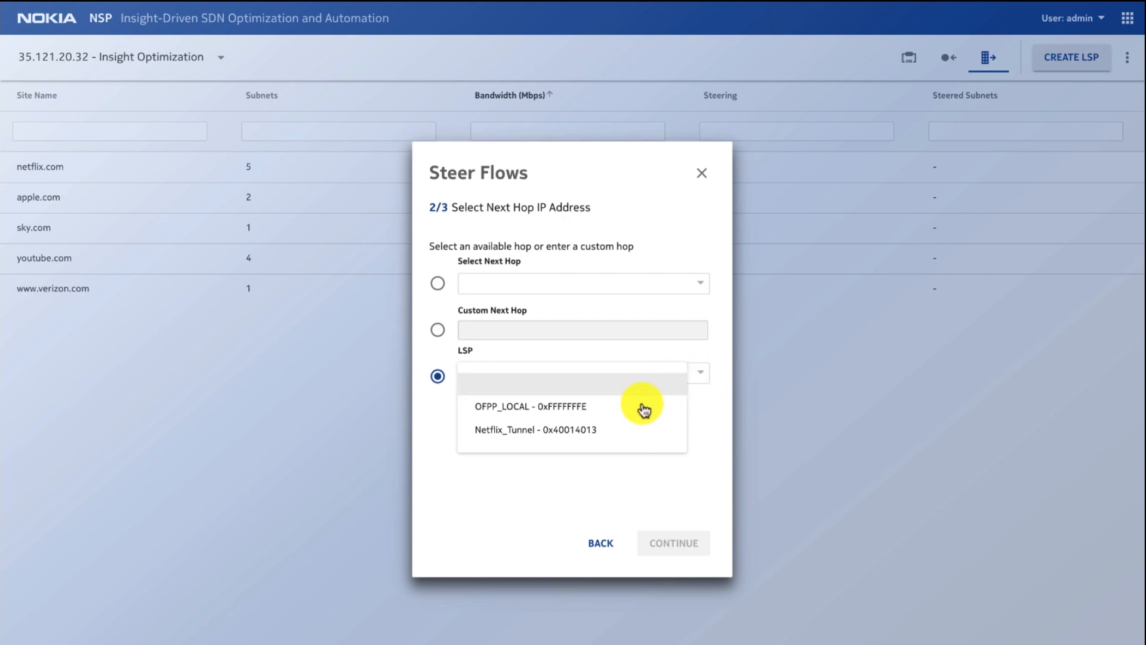
left_click(584, 432)
left_click(674, 554)
left_click(679, 550)
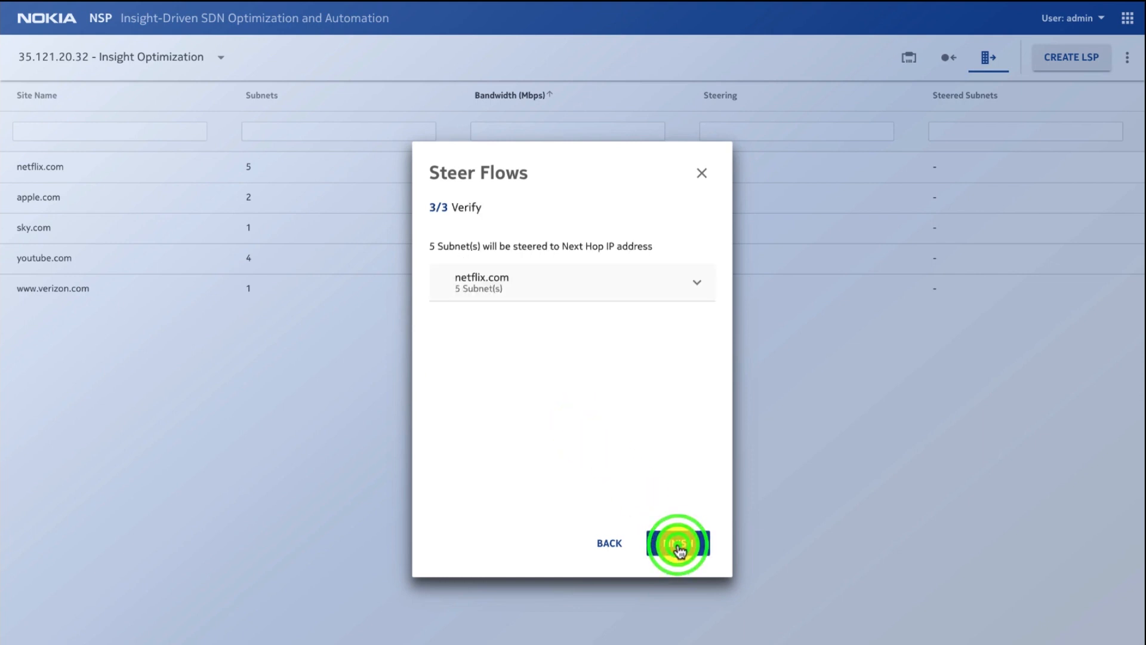
left_click(680, 548)
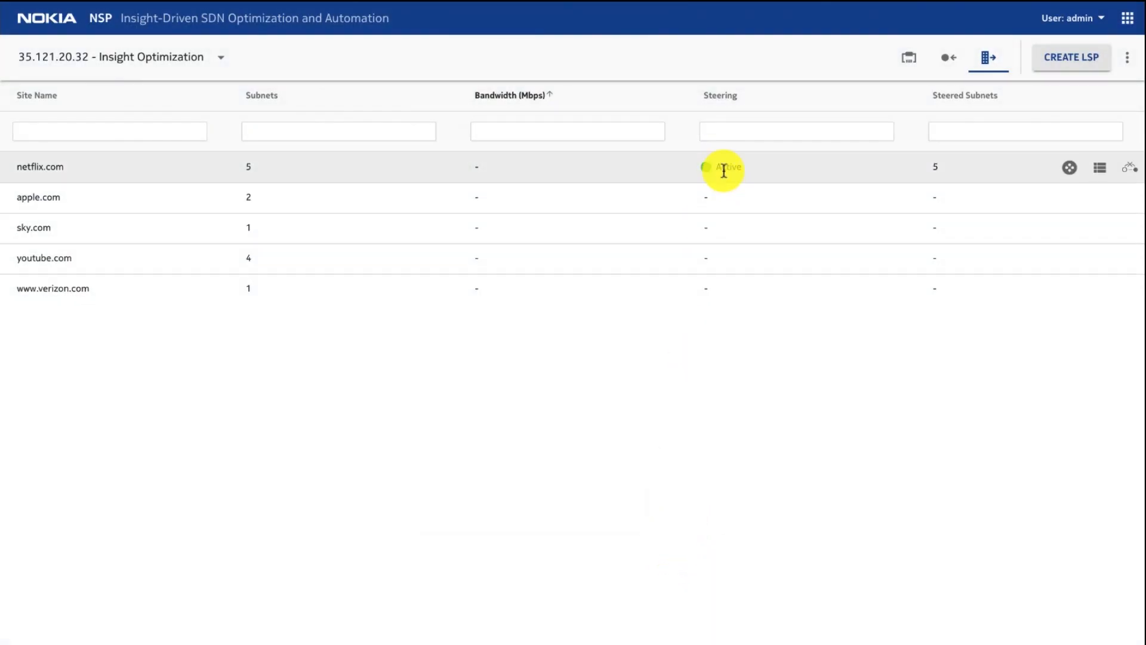
Step: Show the netflix.com customer details and open its subnet list to check the steering per subnet
left_click(661, 170)
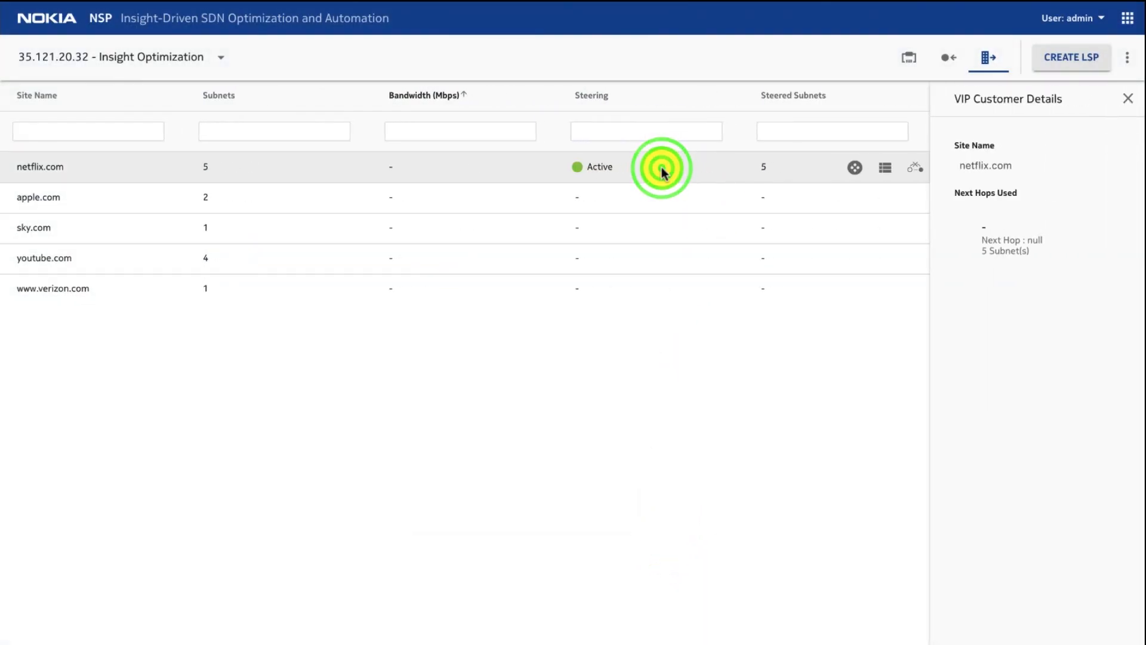
left_click(515, 159)
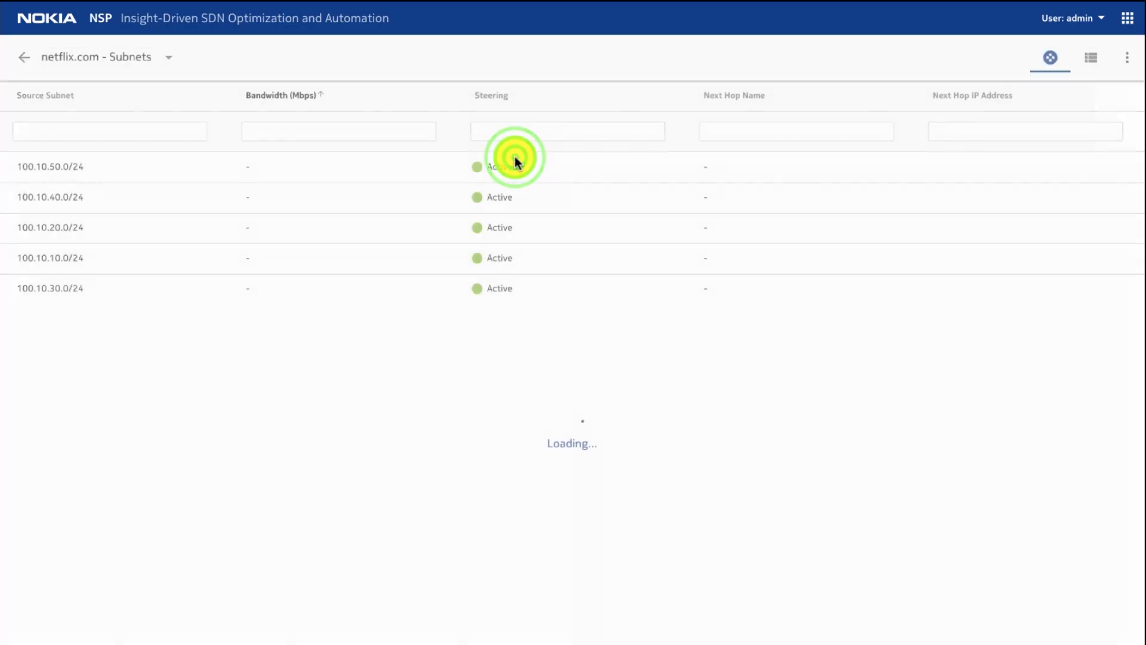